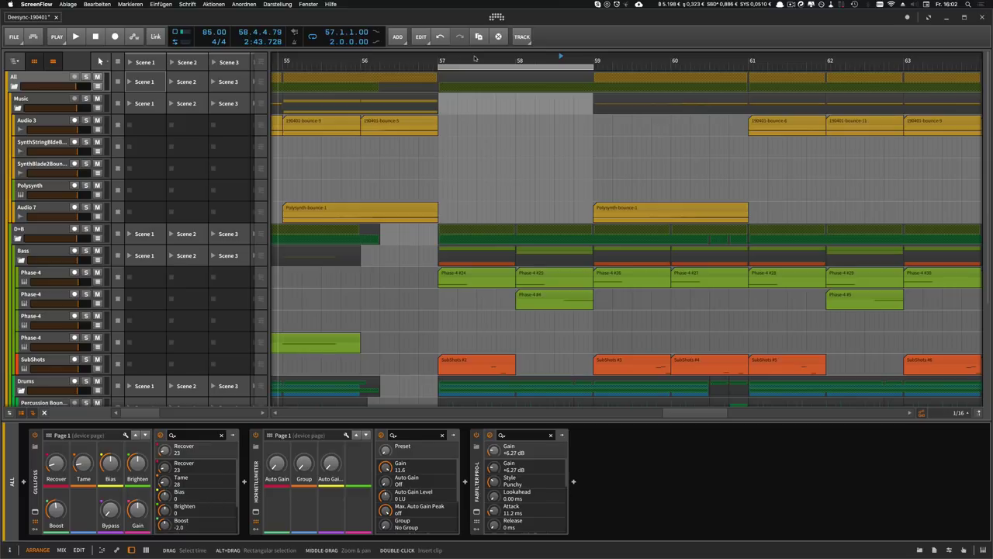
- Move the playback start to 58.3 and solo the second Phase-4 track in the Bass group while the loop plays
{"action": "left_click", "coordinate": [520, 62]}
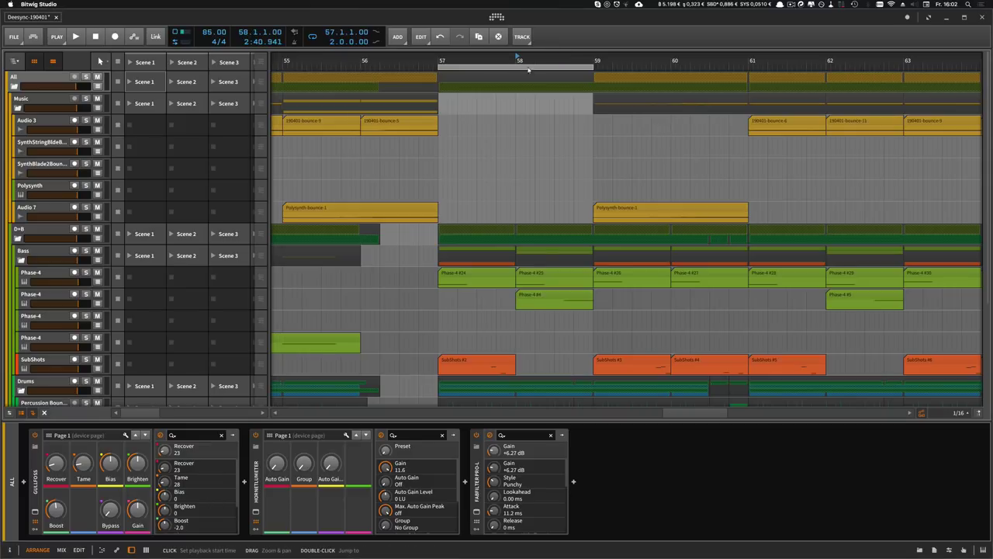
{"action": "left_click", "coordinate": [556, 81]}
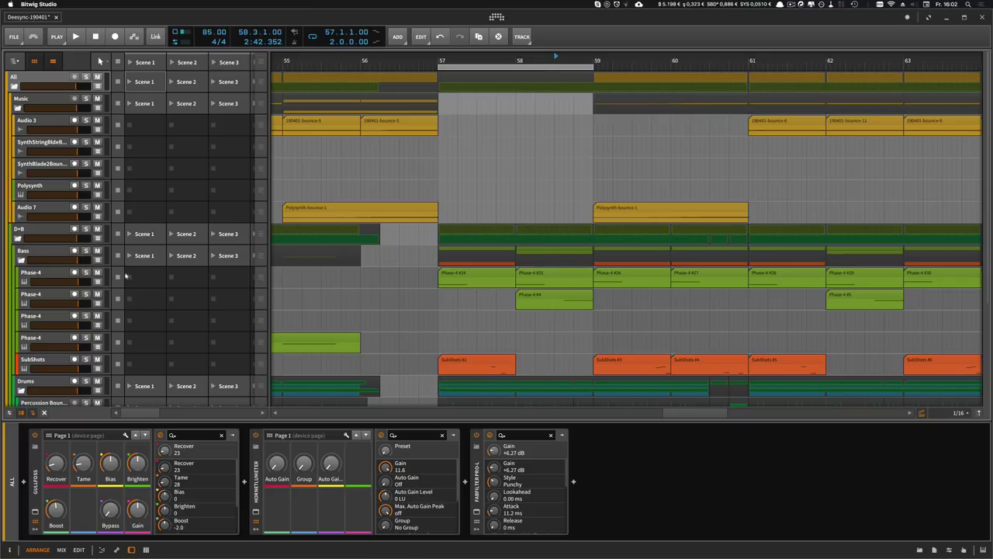
{"action": "key", "text": "space"}
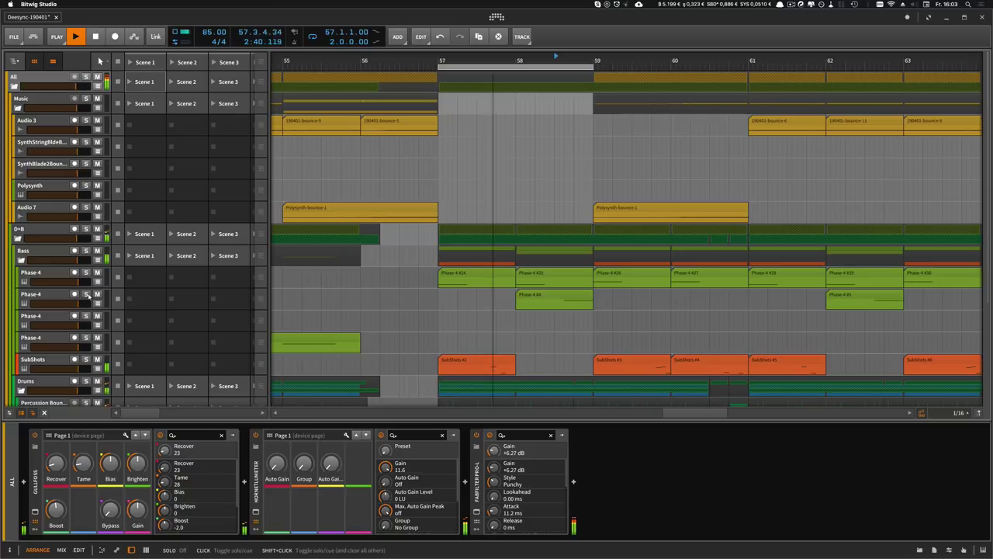
{"action": "left_click", "coordinate": [85, 294]}
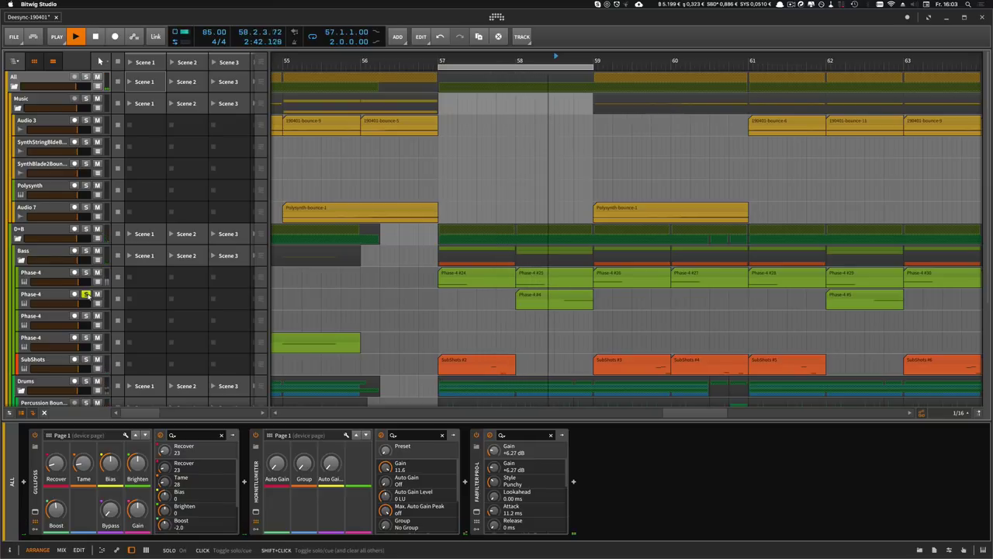
{"action": "key", "text": "space"}
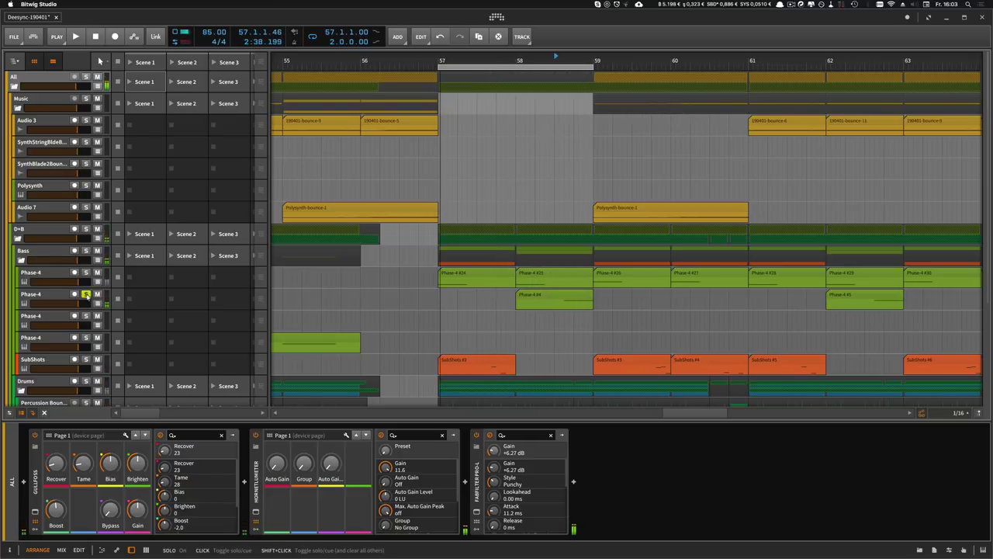
- Shorten the arranger loop so it starts at 58.3.1.00 and lasts 0.2.0.00
{"action": "scroll", "coordinate": [84, 314], "scroll_direction": "down", "scroll_amount": 5}
{"action": "scroll", "coordinate": [244, 288], "scroll_direction": "up", "scroll_amount": 5}
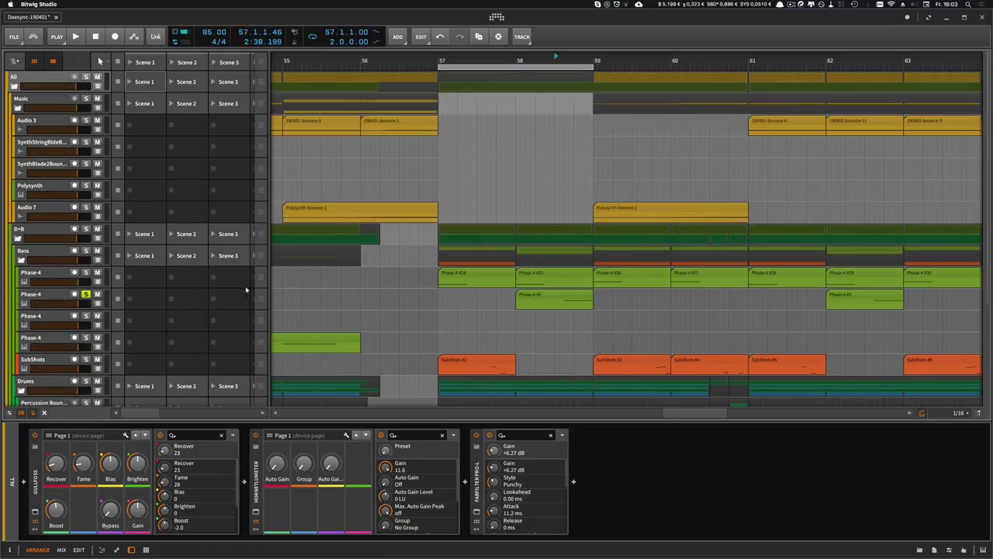
{"action": "scroll", "coordinate": [291, 284], "scroll_direction": "down", "scroll_amount": 1}
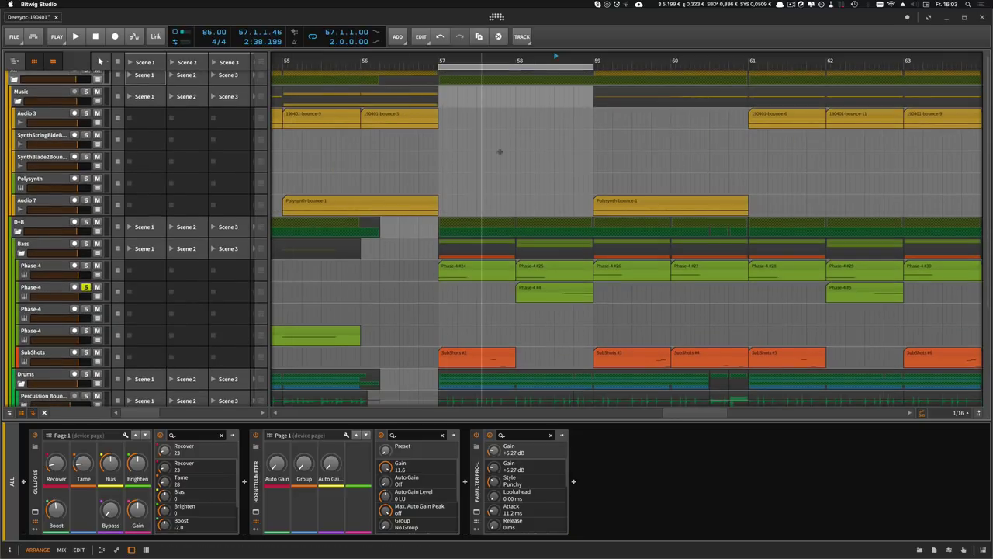
{"action": "left_click_drag", "start_coordinate": [572, 61], "coordinate": [573, 66]}
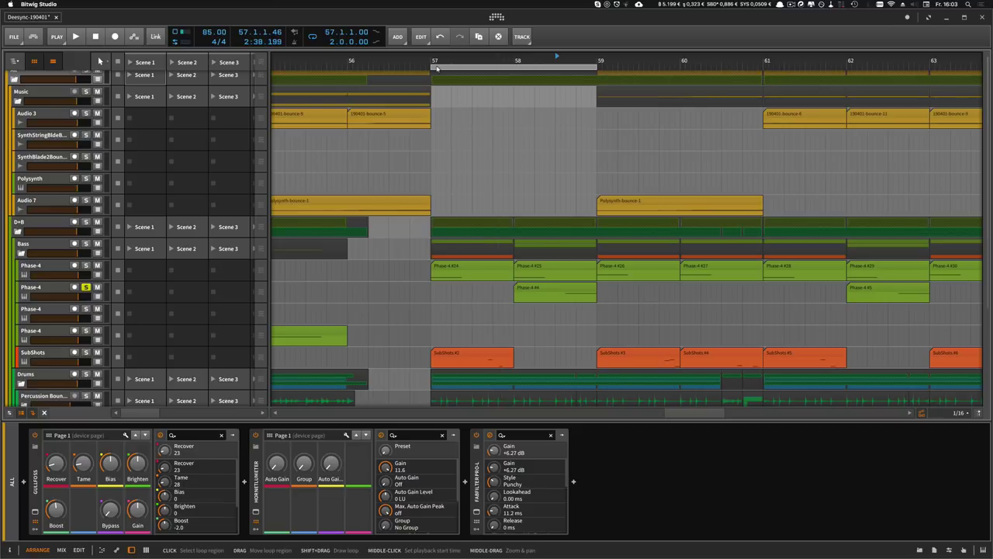
{"action": "left_click_drag", "start_coordinate": [433, 68], "coordinate": [556, 67]}
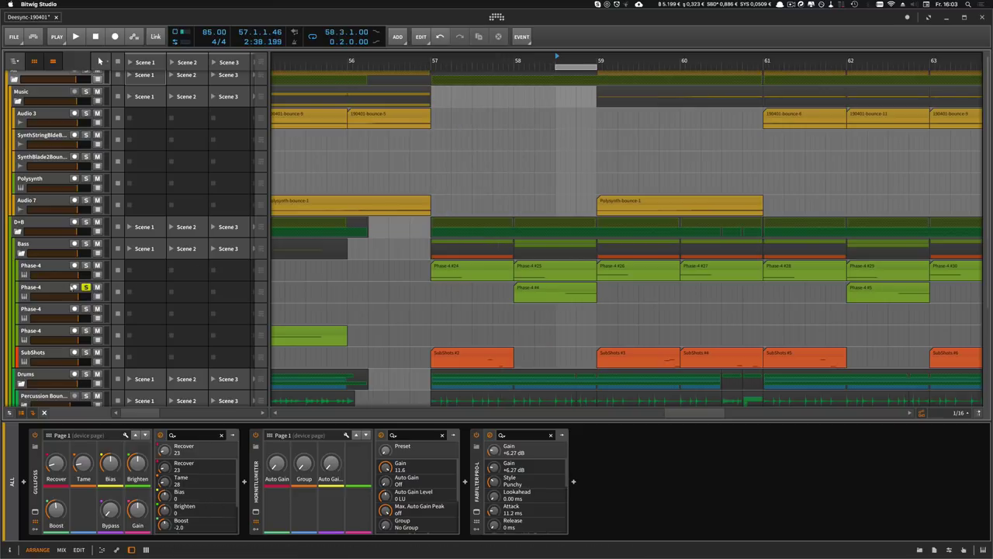
- Reveal the soloed Phase-4 track's FX chain and the Multiband FX-2 High band devices, and audition the loop
{"action": "left_click", "coordinate": [46, 292]}
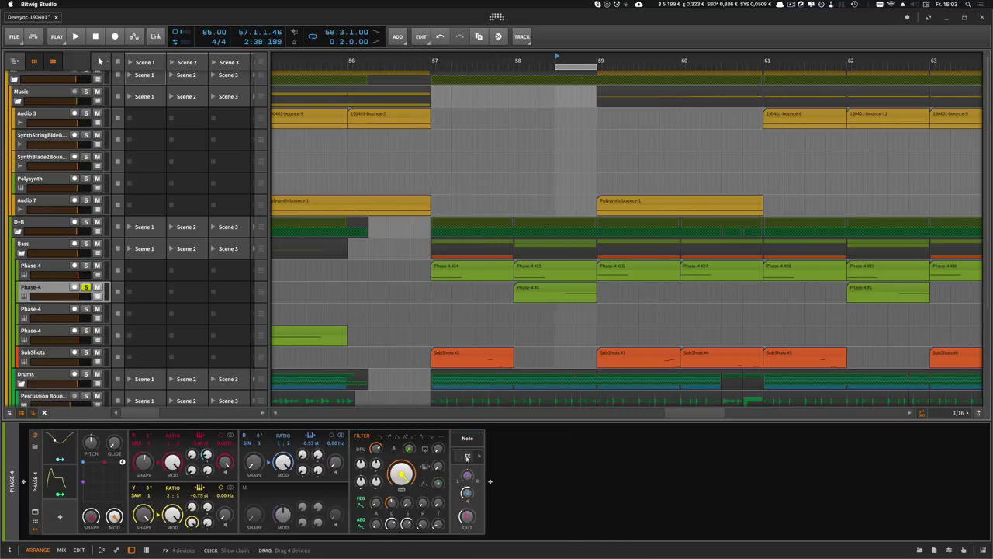
{"action": "left_click", "coordinate": [466, 456]}
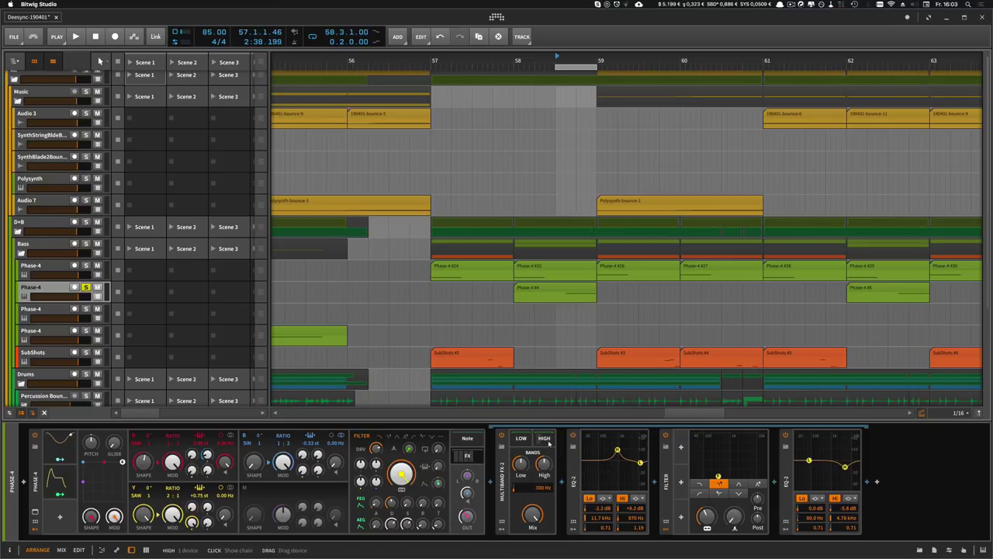
{"action": "left_click", "coordinate": [545, 439]}
{"action": "left_click_drag", "start_coordinate": [555, 539], "coordinate": [625, 540]}
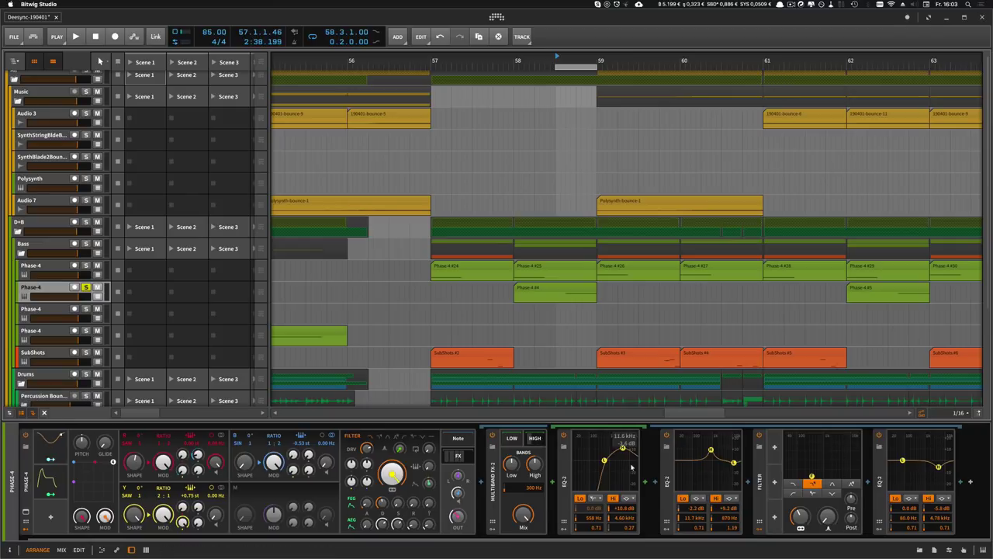
{"action": "key", "text": "space"}
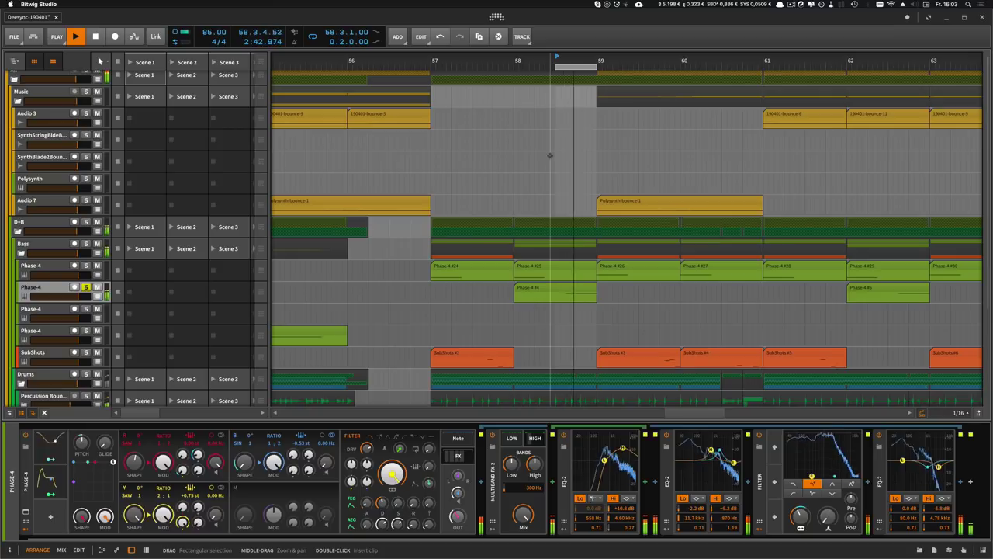
{"action": "key", "text": "space"}
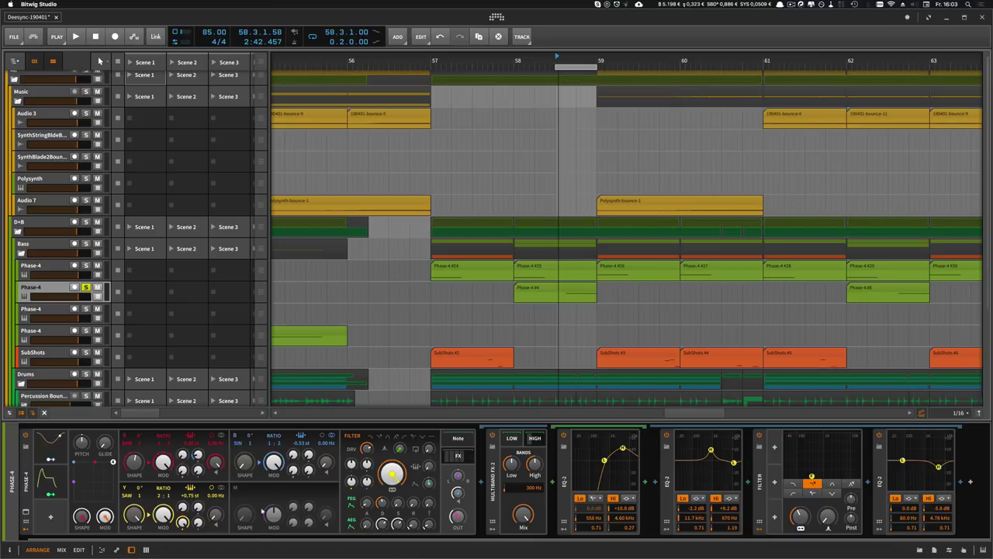
- Expand the settings of Phase-4's ADSR and LFO modulators and audition the short loop
{"action": "scroll", "coordinate": [147, 501], "scroll_direction": "left", "scroll_amount": 1}
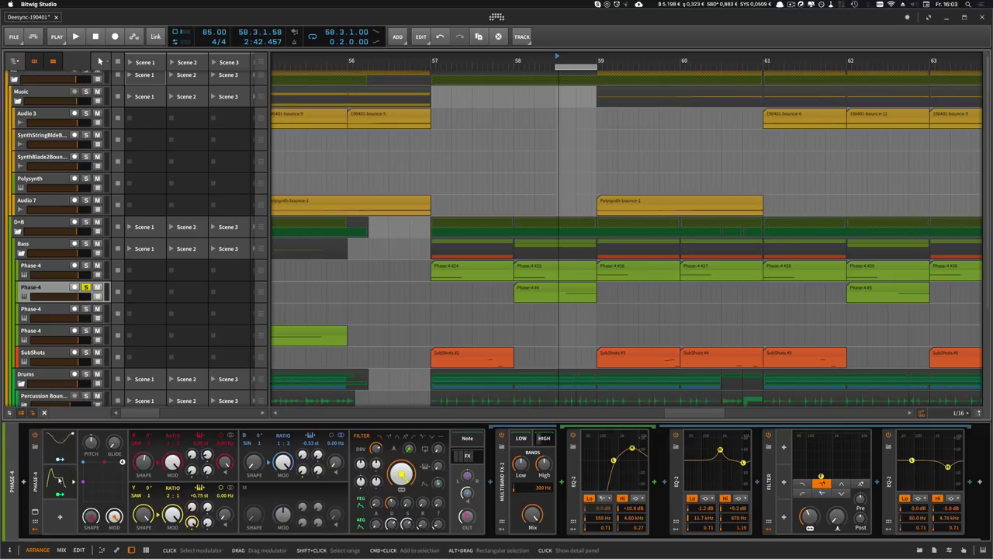
{"action": "left_click", "coordinate": [60, 481]}
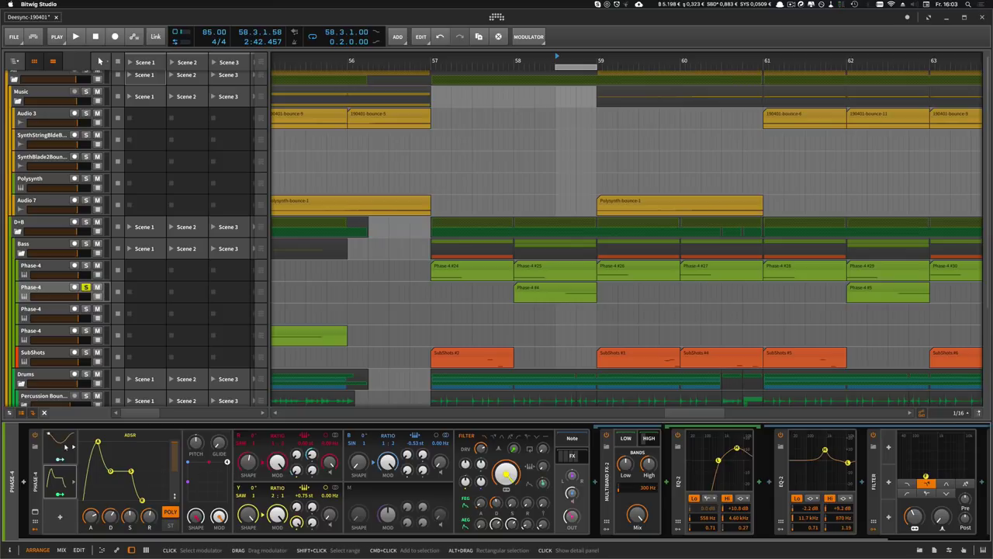
{"action": "left_click", "coordinate": [67, 447]}
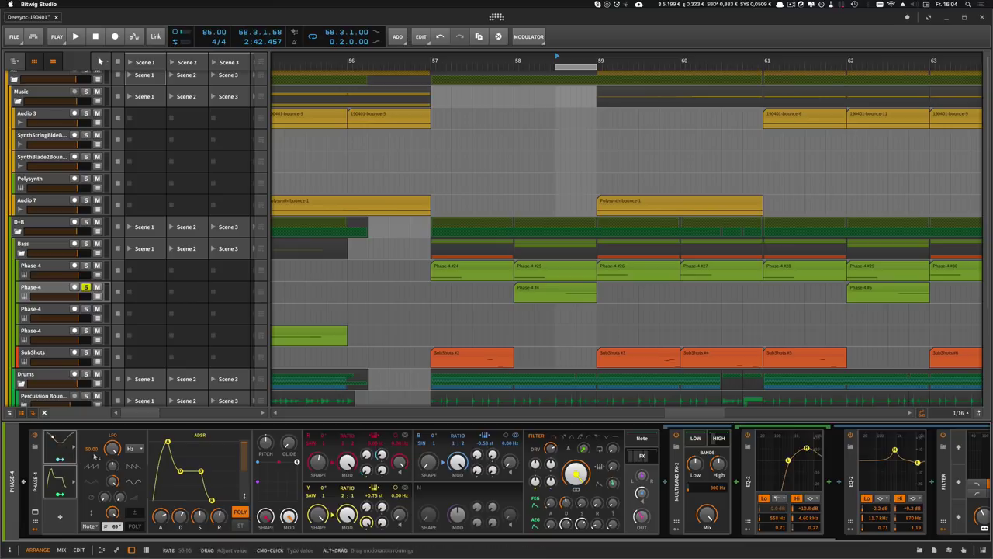
{"action": "key", "text": "space"}
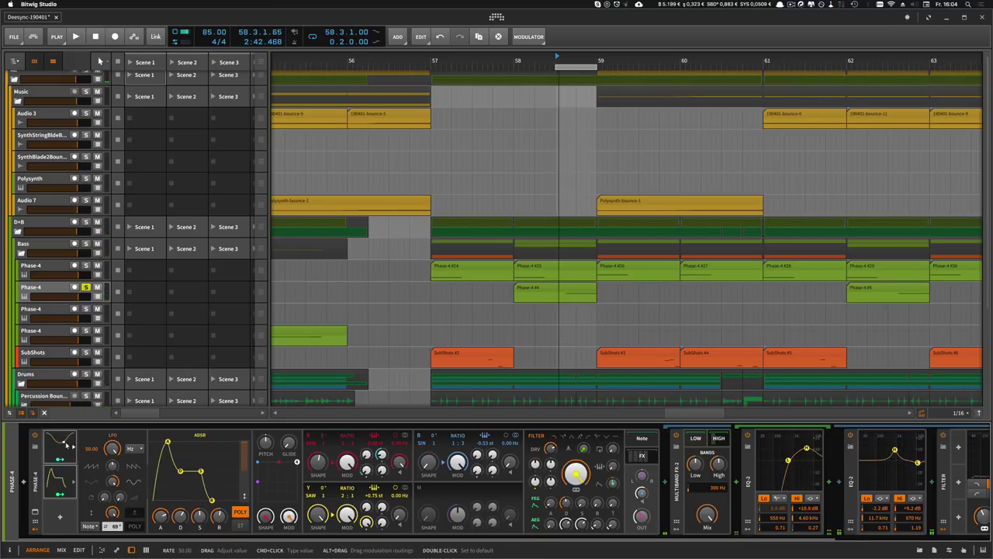
{"action": "key", "text": "space"}
{"action": "key", "text": "space"}
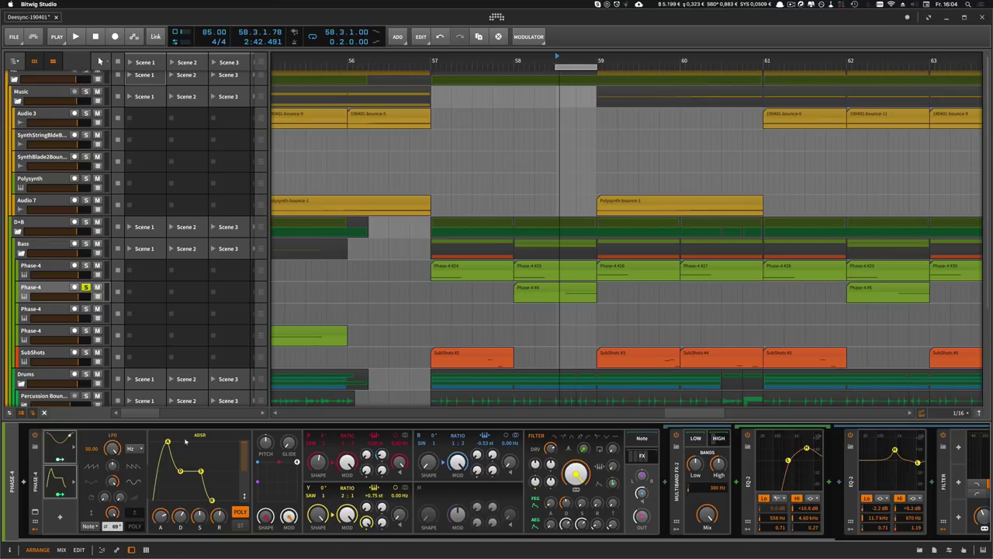
{"action": "key", "text": "space"}
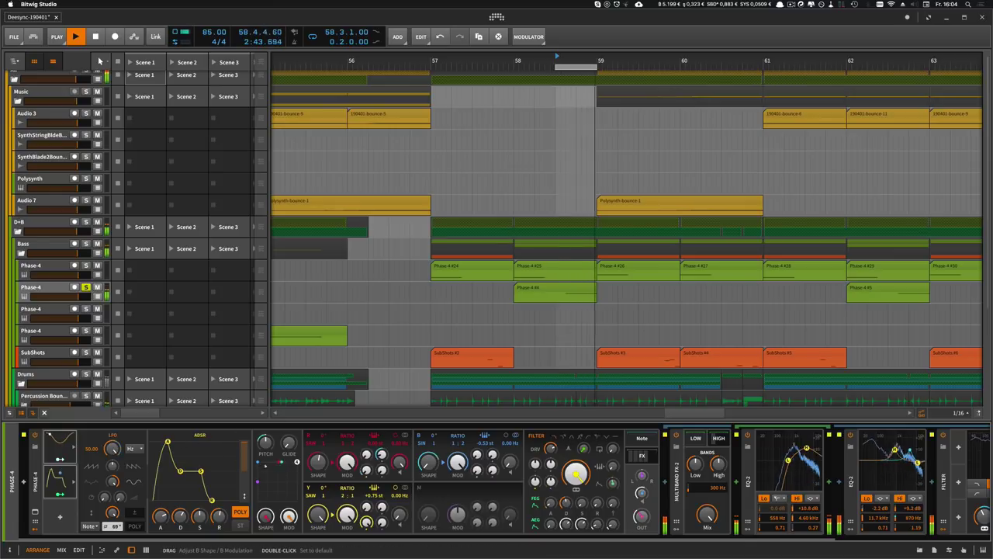
- Examine the ADSR modulator's targets across Phase-4 and its FX chain while auditioning the loop
{"action": "key", "text": "space"}
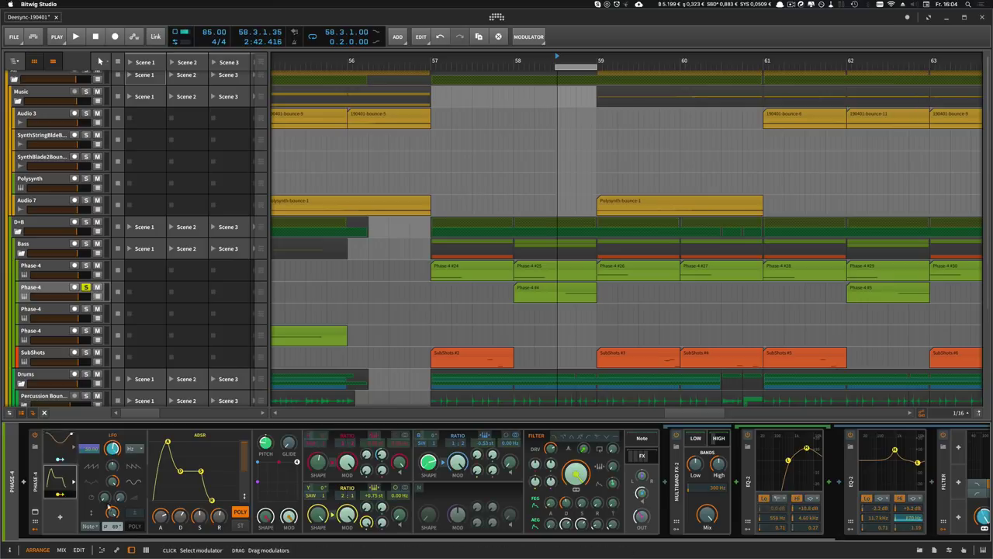
{"action": "scroll", "coordinate": [351, 541], "scroll_direction": "right", "scroll_amount": 5}
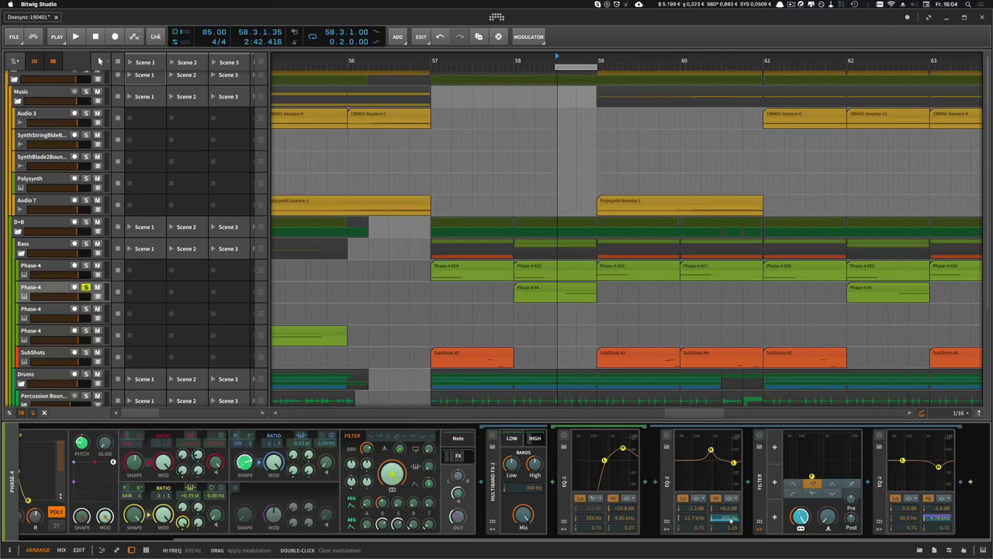
{"action": "key", "text": "space"}
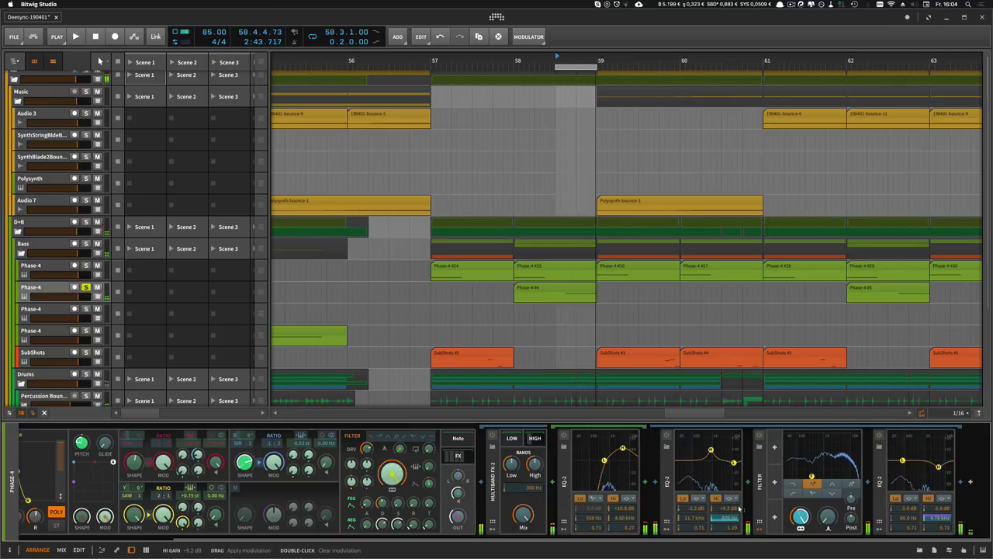
{"action": "key", "text": "space"}
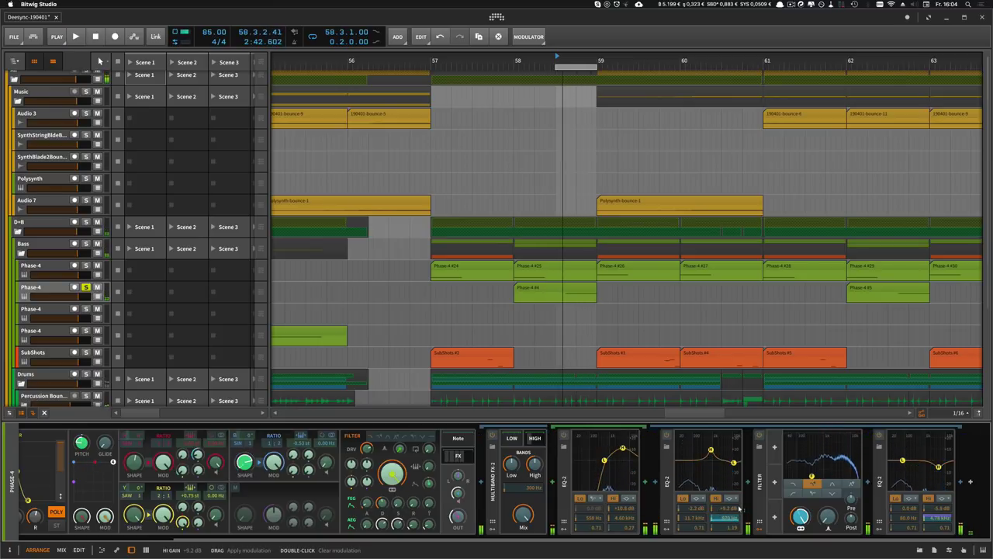
{"action": "left_click_drag", "start_coordinate": [202, 533], "coordinate": [45, 527]}
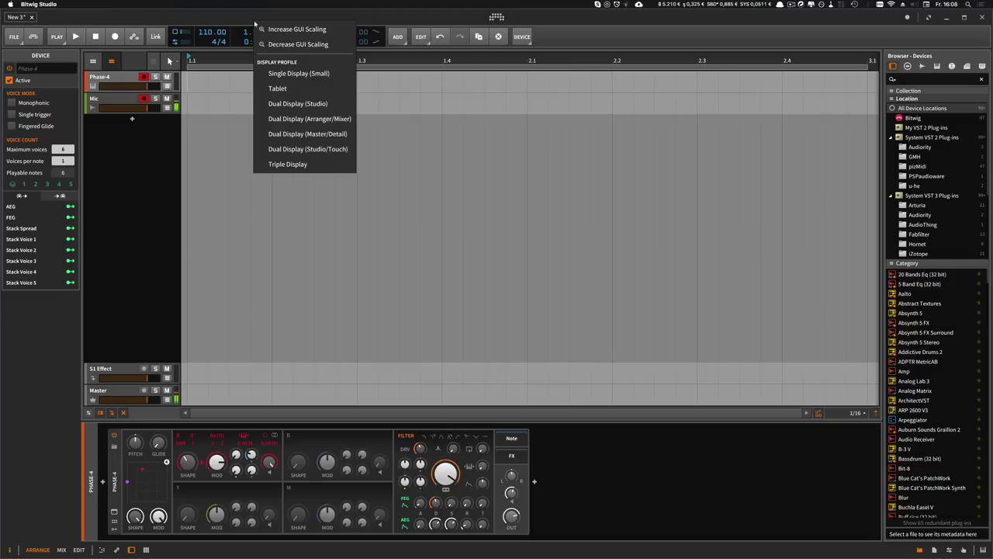
- Increase the GUI scaling twice in the New 3 project, and hide the device browser and the inspector
{"action": "left_click", "coordinate": [264, 30]}
{"action": "right_click", "coordinate": [265, 23]}
{"action": "left_click", "coordinate": [277, 32]}
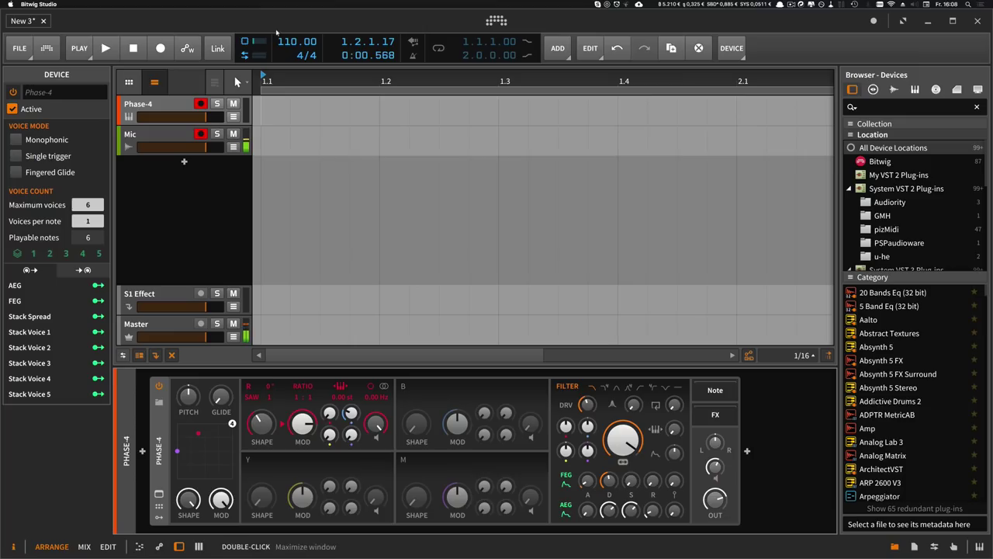
{"action": "left_click", "coordinate": [894, 547]}
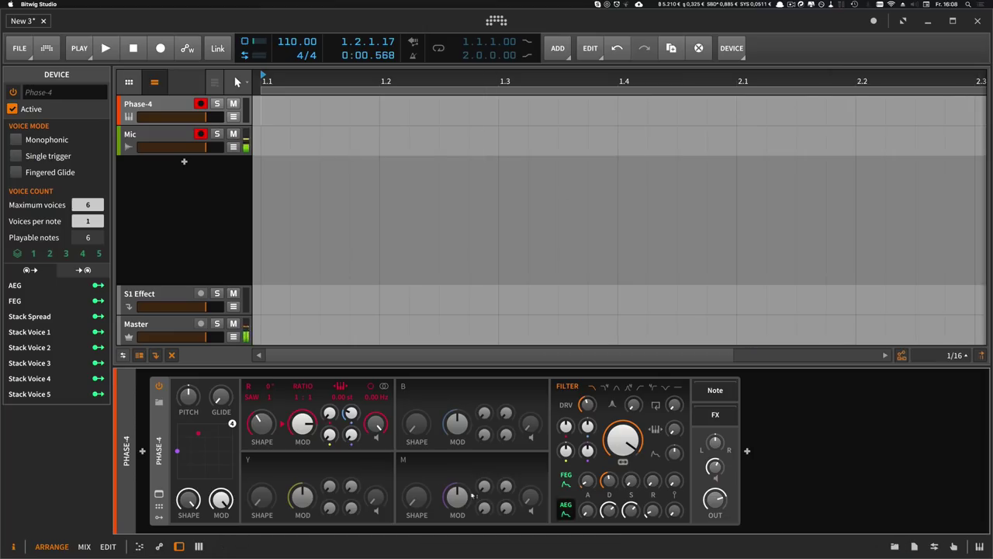
{"action": "left_click", "coordinate": [14, 547]}
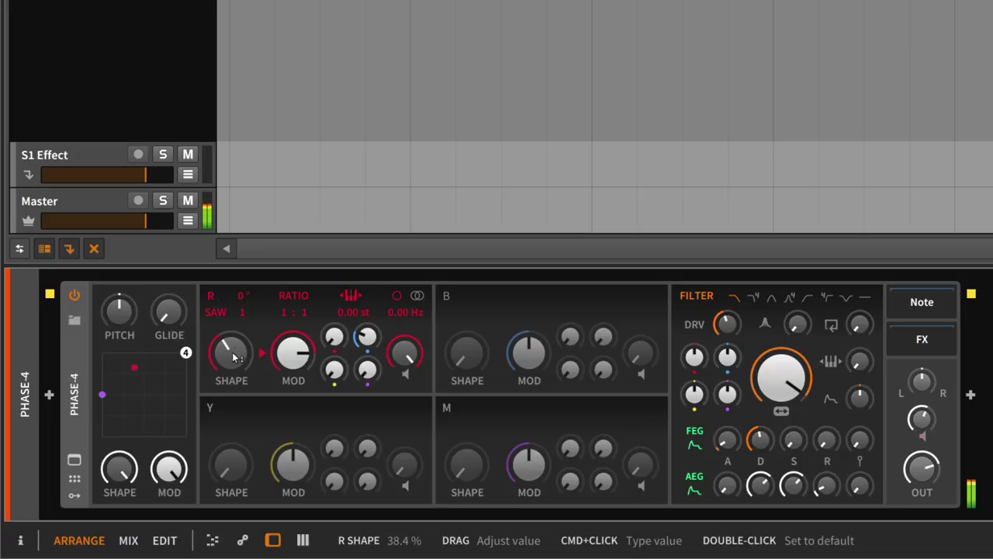
- Try different Shape settings on Phase-4's oscillator R and lower its Mod amount
{"action": "left_click_drag", "start_coordinate": [241, 349], "coordinate": [241, 324]}
{"action": "left_click_drag", "start_coordinate": [293, 353], "coordinate": [293, 369]}
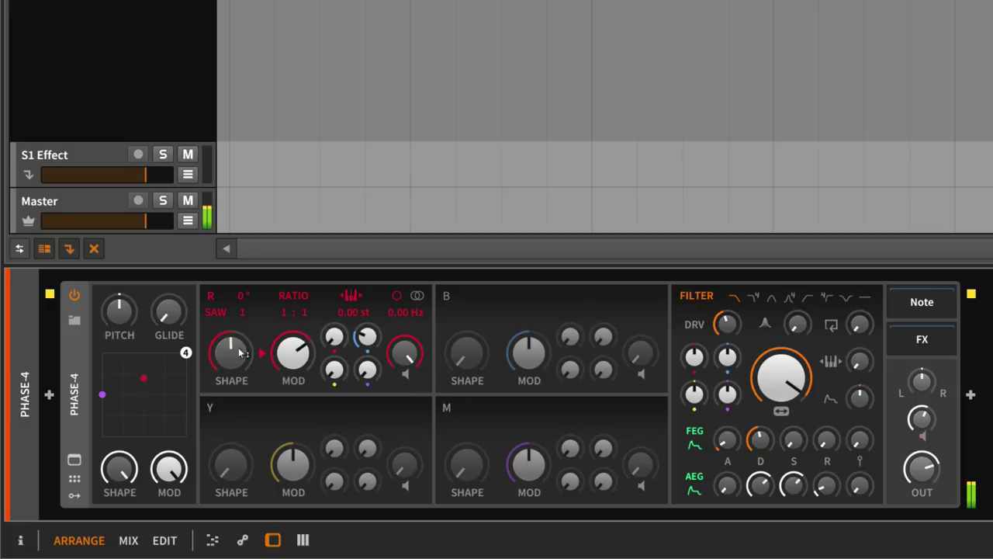
{"action": "left_click_drag", "start_coordinate": [231, 353], "coordinate": [231, 378]}
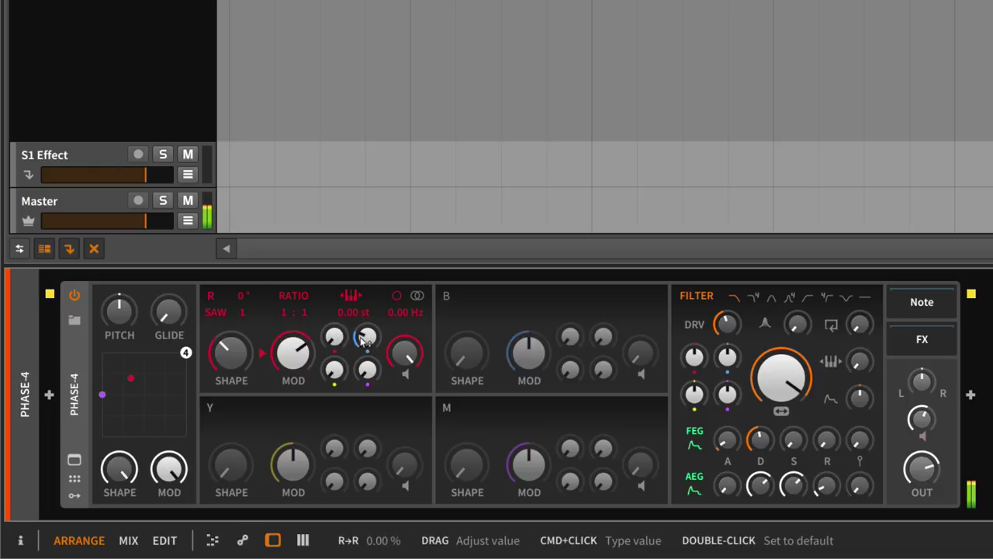
- Turn on oscillator B and try different B→R phase modulation amounts, leaving a low amount
{"action": "left_click", "coordinate": [448, 301]}
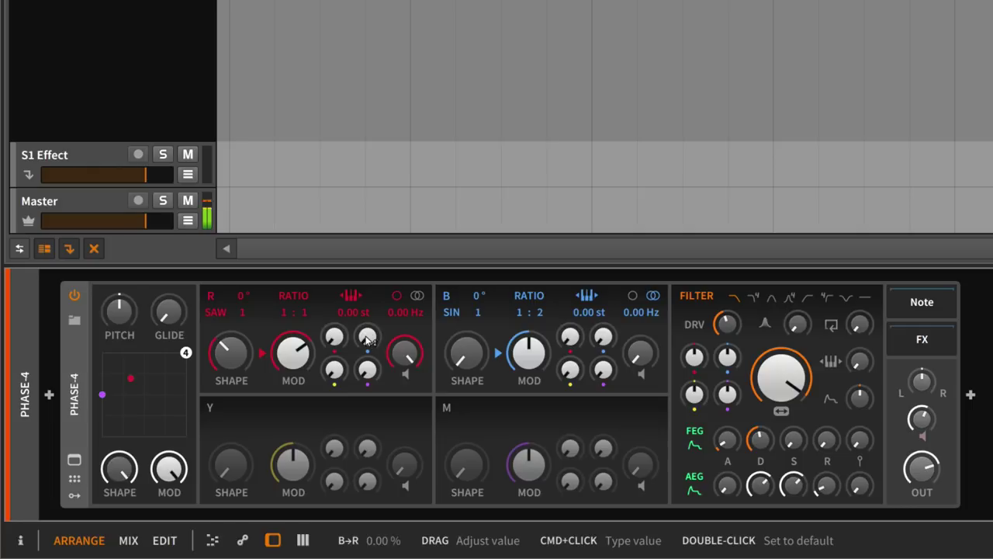
{"action": "left_click_drag", "start_coordinate": [368, 339], "coordinate": [369, 339]}
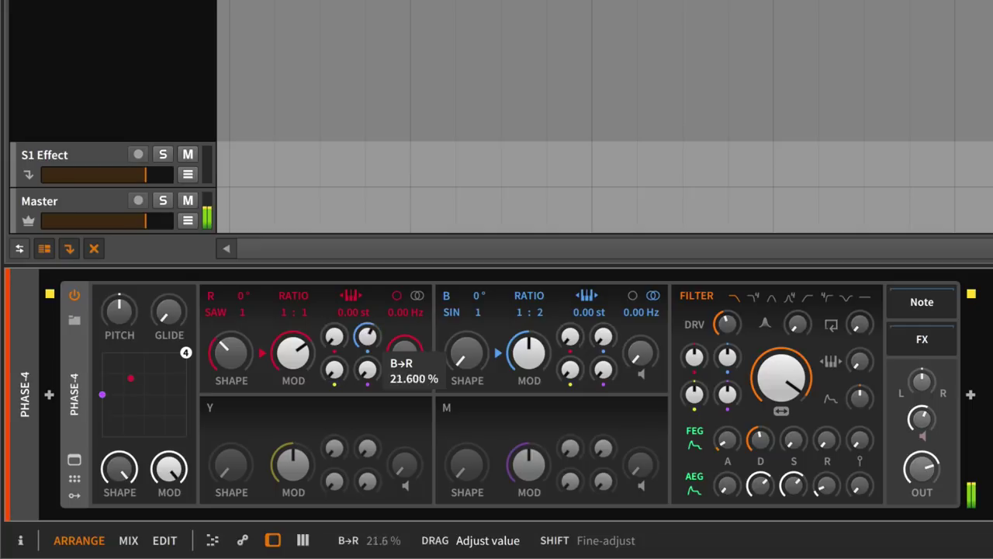
{"action": "left_click_drag", "start_coordinate": [368, 339], "coordinate": [367, 339]}
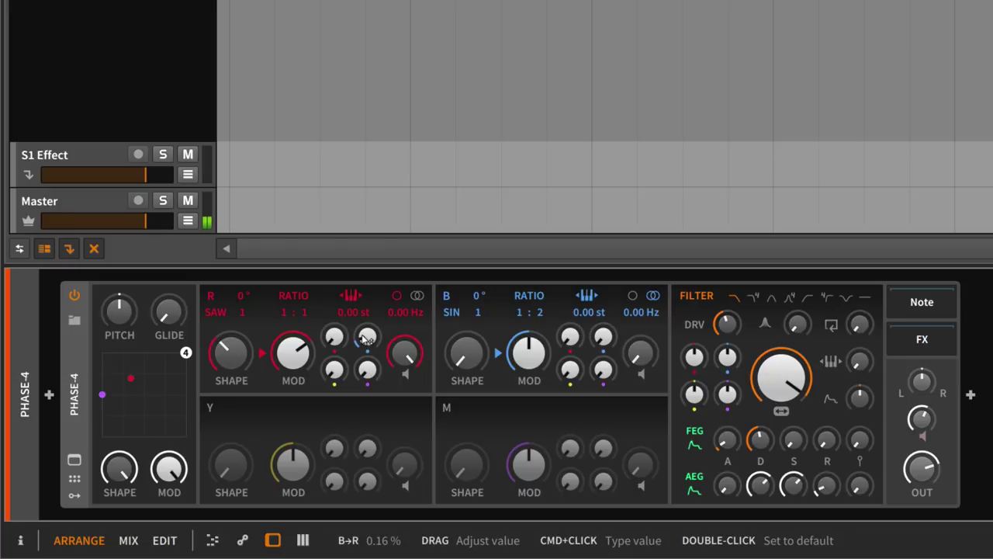
{"action": "left_click_drag", "start_coordinate": [367, 339], "coordinate": [367, 339]}
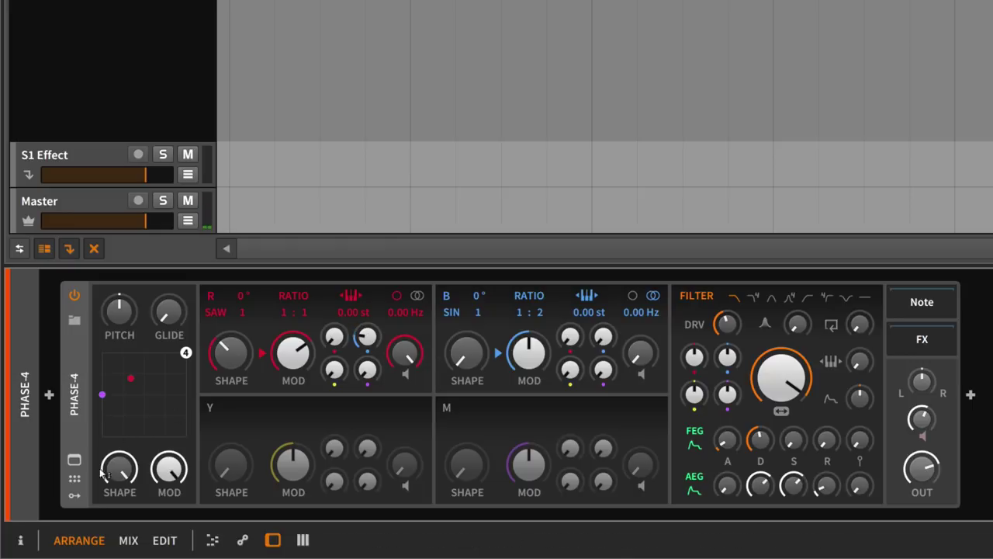
- Show Phase-4's modulator slots, add a Random modulator to the first slot, and start assigning its targets
{"action": "left_click", "coordinate": [74, 495]}
{"action": "left_click", "coordinate": [107, 323]}
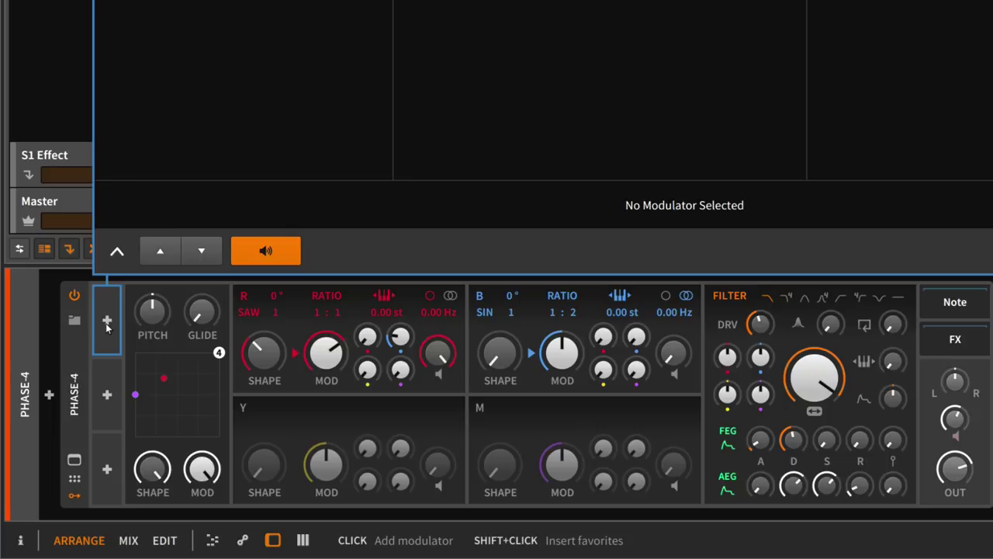
{"action": "key", "text": "Down"}
{"action": "key", "text": "Return"}
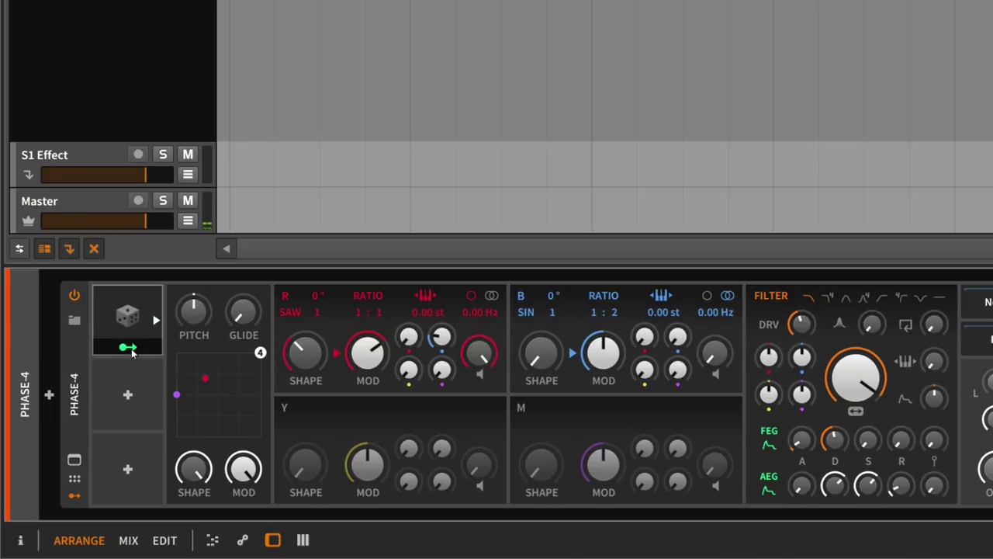
{"action": "left_click", "coordinate": [129, 346]}
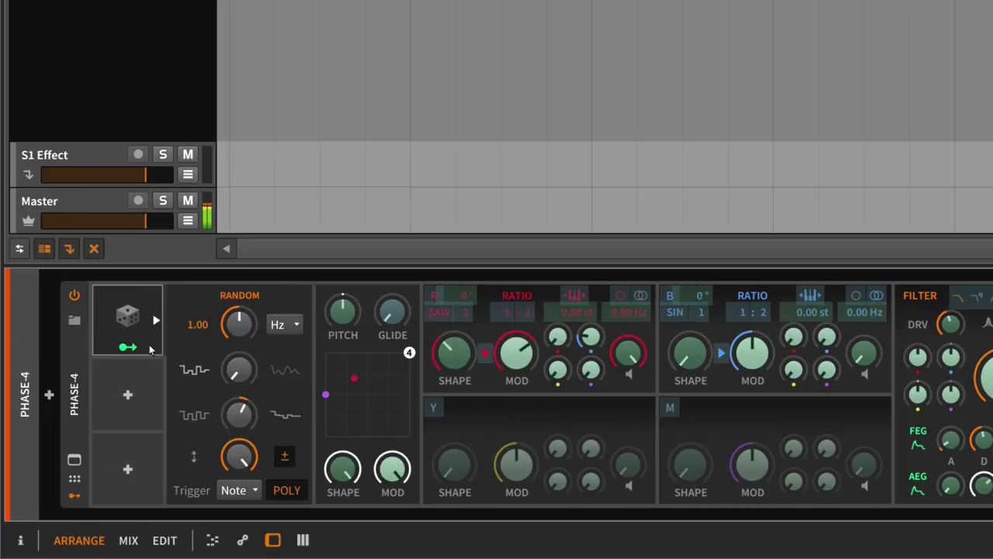
- Set the Random modulator's trigger to Free, modulate oscillator R's B→R amount with it, and try a rate of about 3 Hz
{"action": "left_click", "coordinate": [239, 489]}
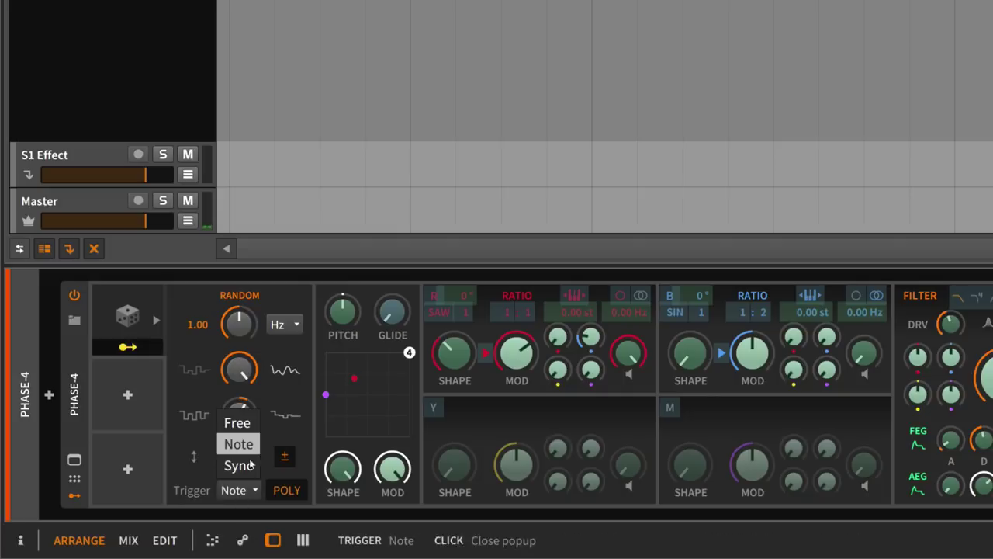
{"action": "left_click", "coordinate": [237, 423]}
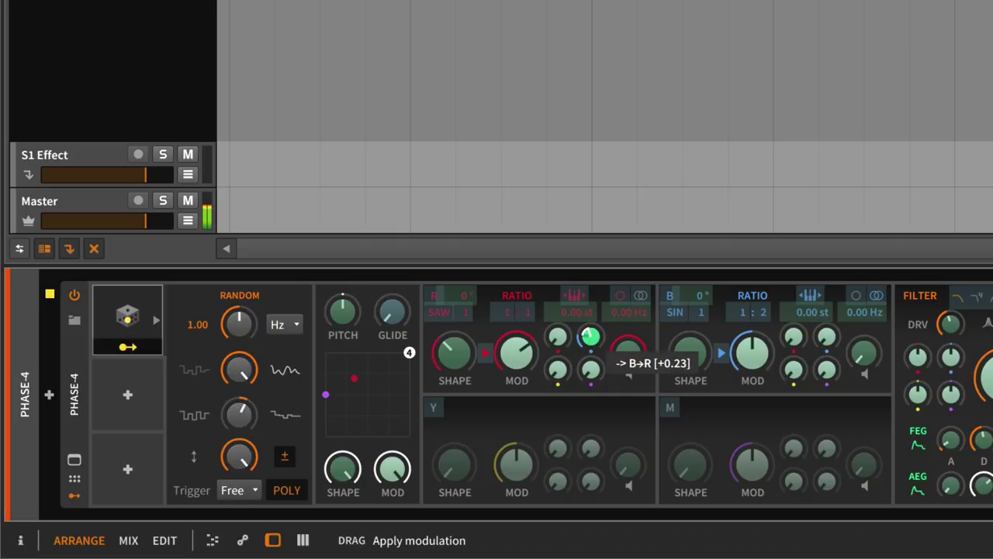
{"action": "mouse_move", "coordinate": [208, 323]}
{"action": "left_mouse_down"}
{"action": "mouse_move", "coordinate": [208, 272]}
{"action": "mouse_move", "coordinate": [208, 306]}
{"action": "left_mouse_up"}
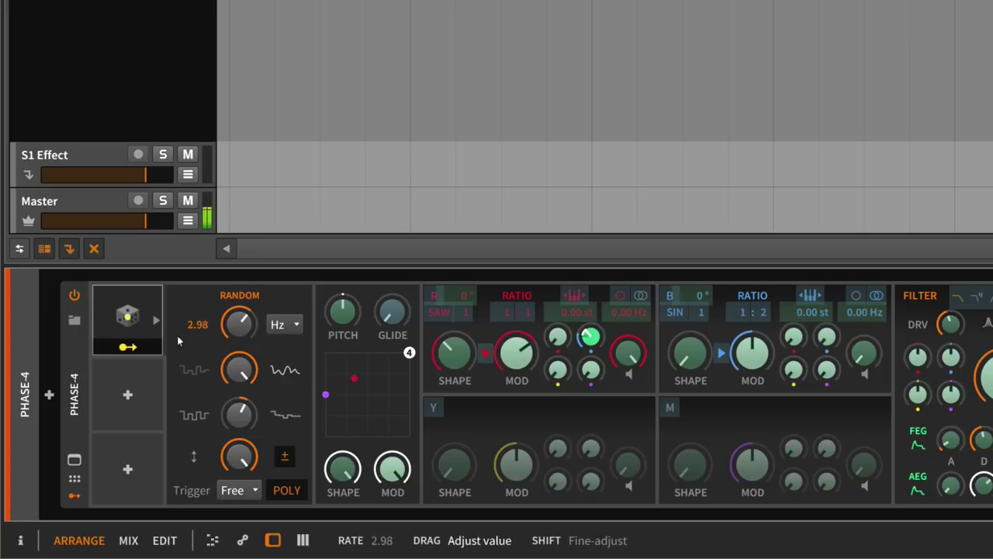
- Delete the Random modulator from Phase-4
{"action": "left_click", "coordinate": [136, 326]}
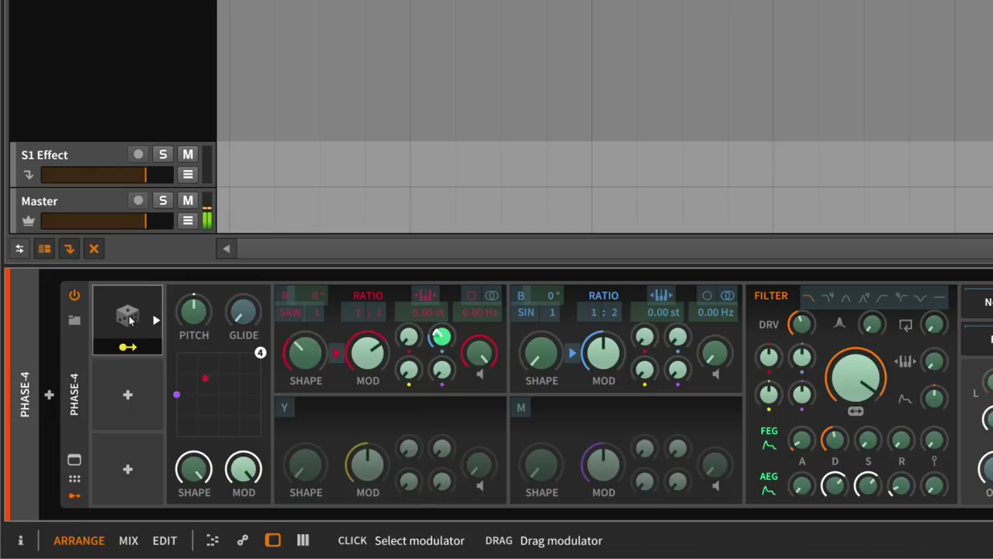
{"action": "left_click", "coordinate": [130, 319]}
{"action": "left_click", "coordinate": [129, 319]}
{"action": "right_click", "coordinate": [129, 315]}
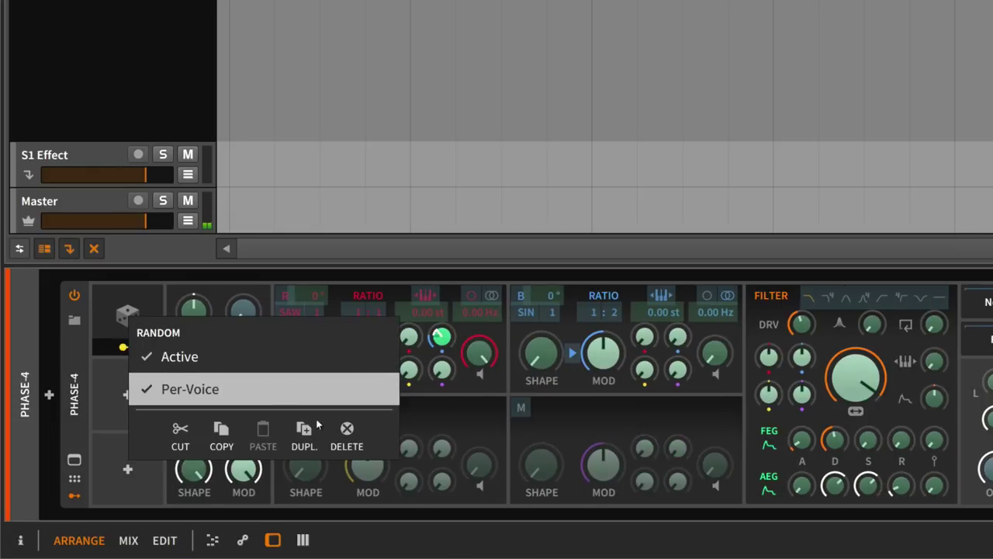
{"action": "left_click", "coordinate": [346, 436]}
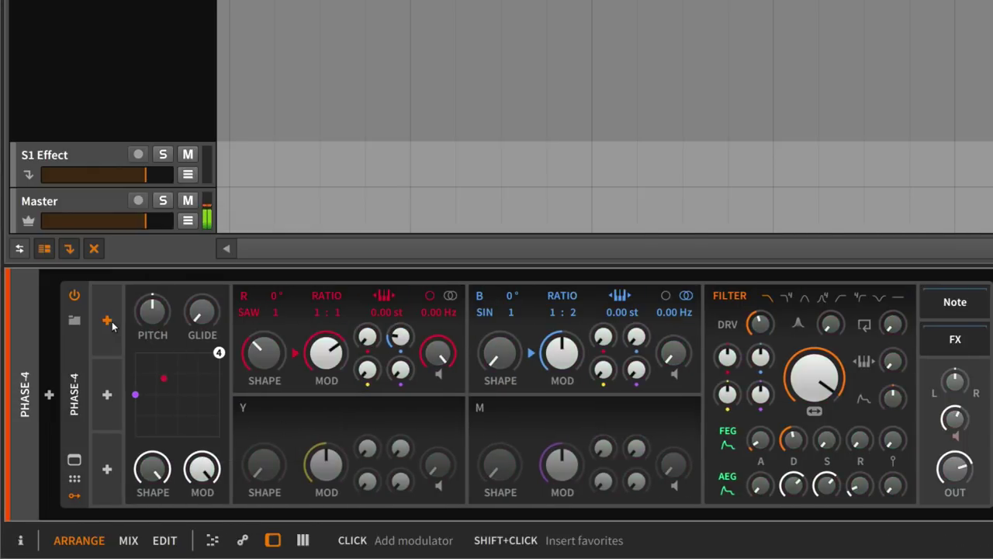
- Add an LFO modulator to the first slot and assign it to oscillator R's B→R phase modulation amount
{"action": "left_click", "coordinate": [110, 321]}
{"action": "key", "text": "Down"}
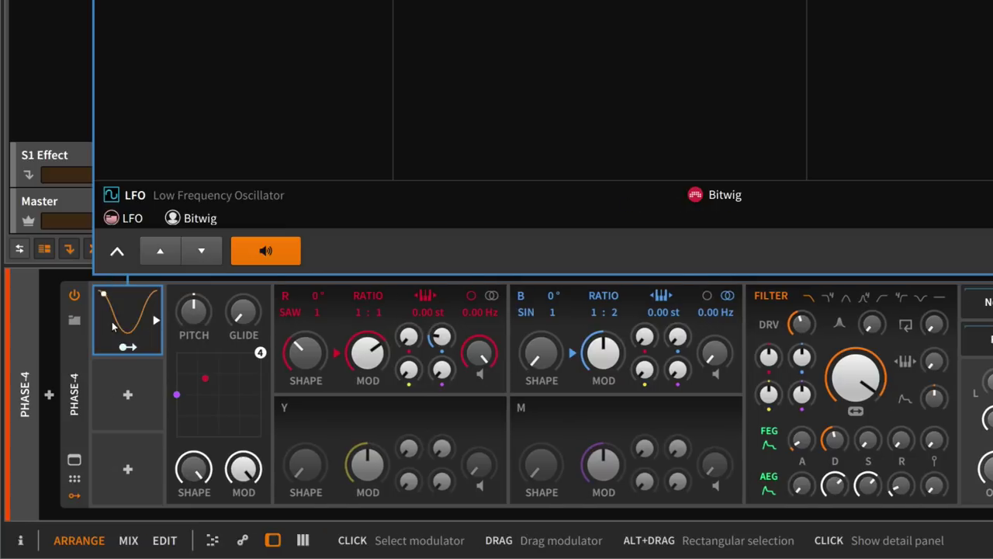
{"action": "key", "text": "Down"}
{"action": "key", "text": "Up"}
{"action": "key", "text": "Return"}
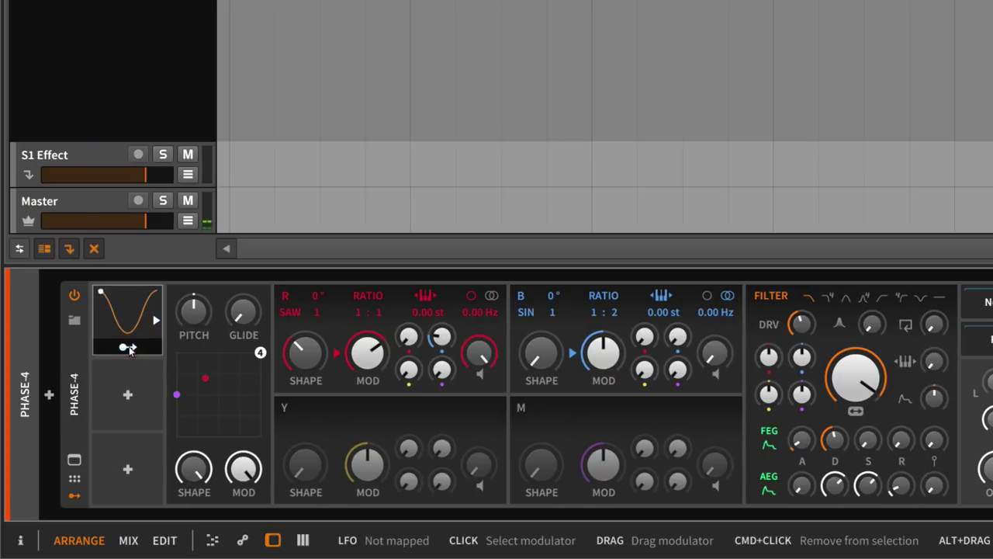
{"action": "left_click_drag", "start_coordinate": [128, 346], "coordinate": [440, 341]}
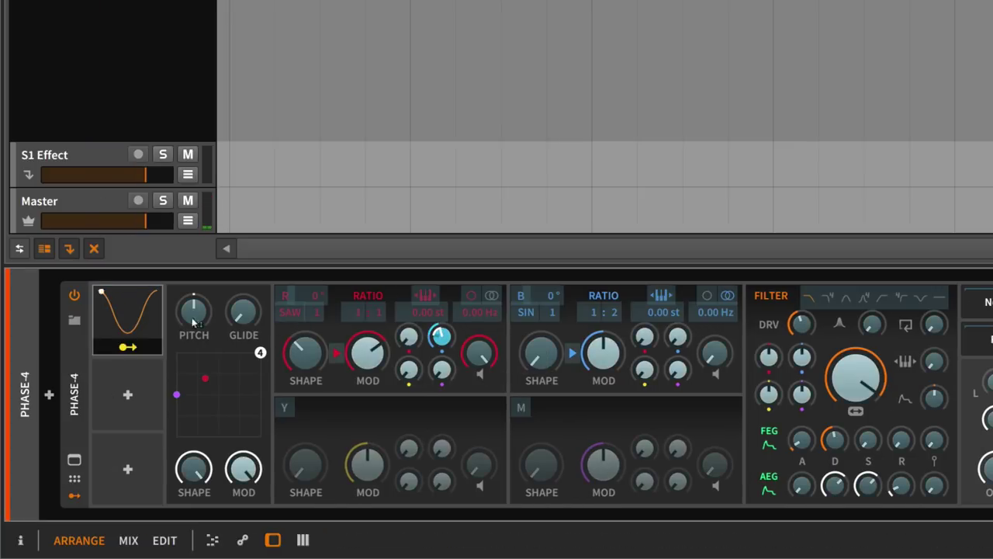
- Make the LFO unipolar, set its rate to 5.98 Hz, and fine-tune the B→R amount
{"action": "left_click", "coordinate": [143, 316]}
{"action": "left_click", "coordinate": [286, 460]}
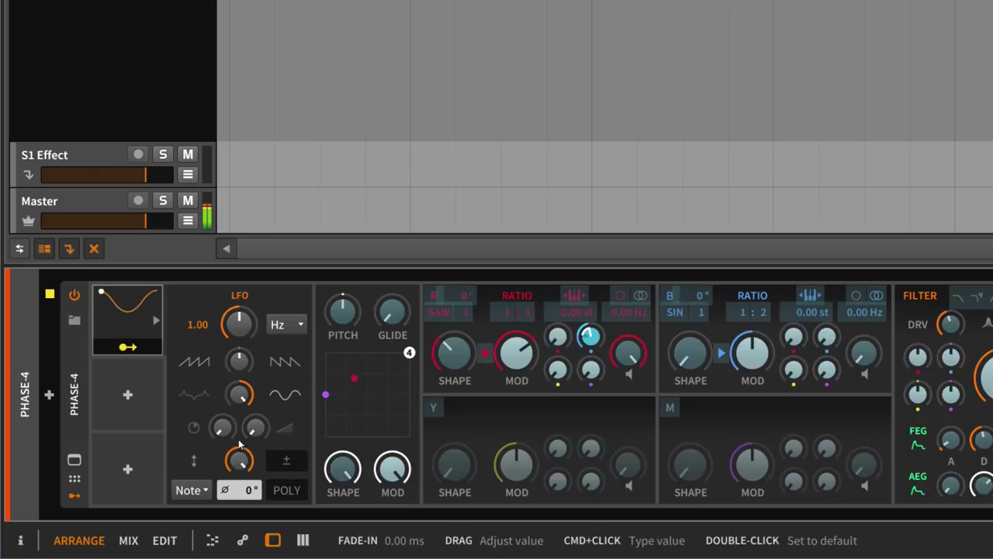
{"action": "mouse_move", "coordinate": [239, 324]}
{"action": "left_mouse_down"}
{"action": "mouse_move", "coordinate": [239, 291]}
{"action": "mouse_move", "coordinate": [239, 306]}
{"action": "left_mouse_up"}
{"action": "mouse_move", "coordinate": [590, 337]}
{"action": "left_mouse_down"}
{"action": "mouse_move", "coordinate": [591, 322]}
{"action": "mouse_move", "coordinate": [590, 338]}
{"action": "left_mouse_up"}
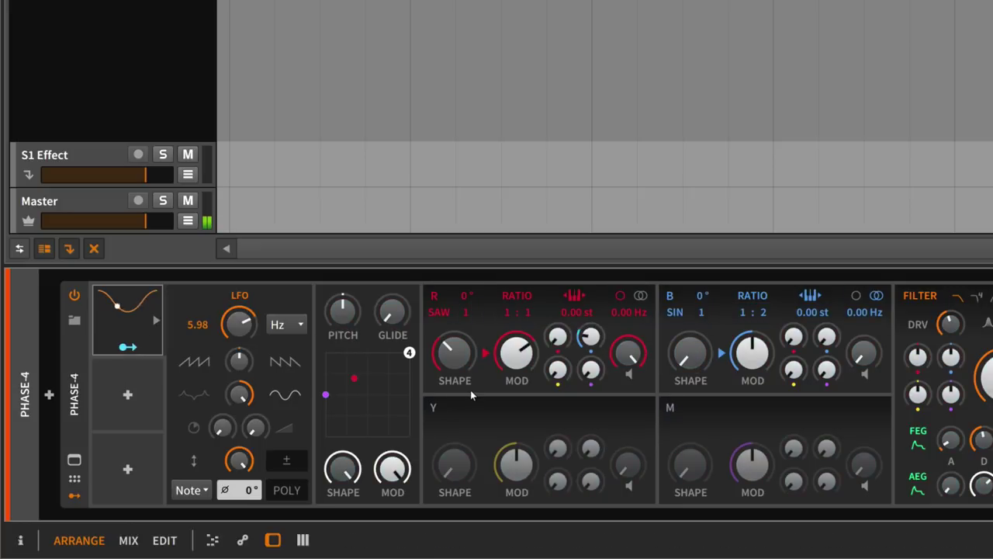
- Turn on oscillator Y, raise its self-modulation to maximum and its Mod to 800 %, and adjust its Shape
{"action": "left_click", "coordinate": [434, 408]}
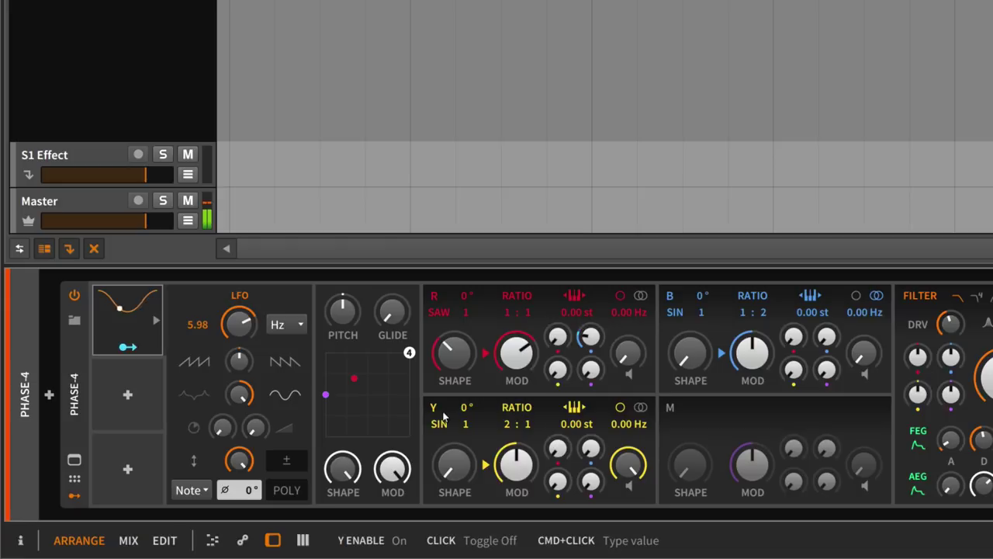
{"action": "left_click_drag", "start_coordinate": [557, 479], "coordinate": [557, 450]}
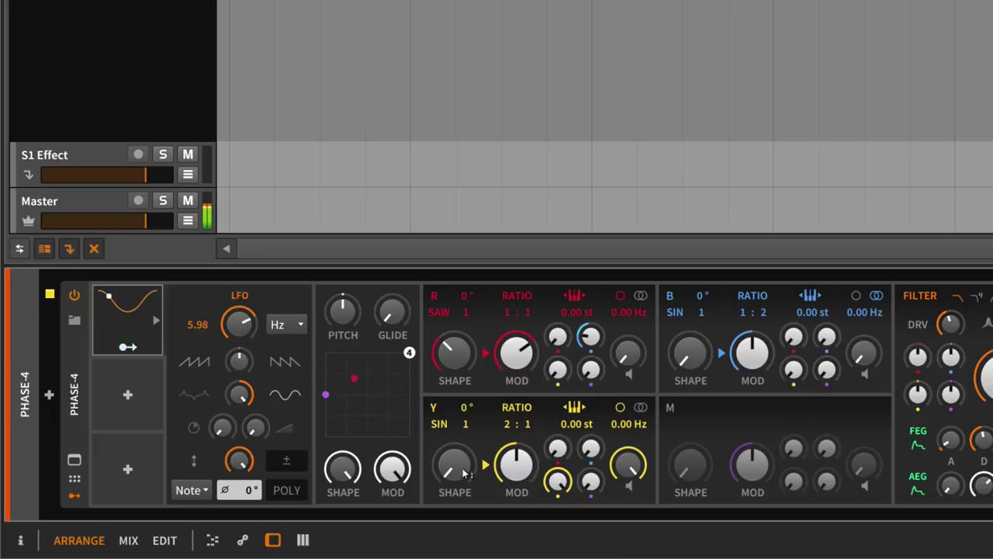
{"action": "left_click_drag", "start_coordinate": [455, 464], "coordinate": [455, 439]}
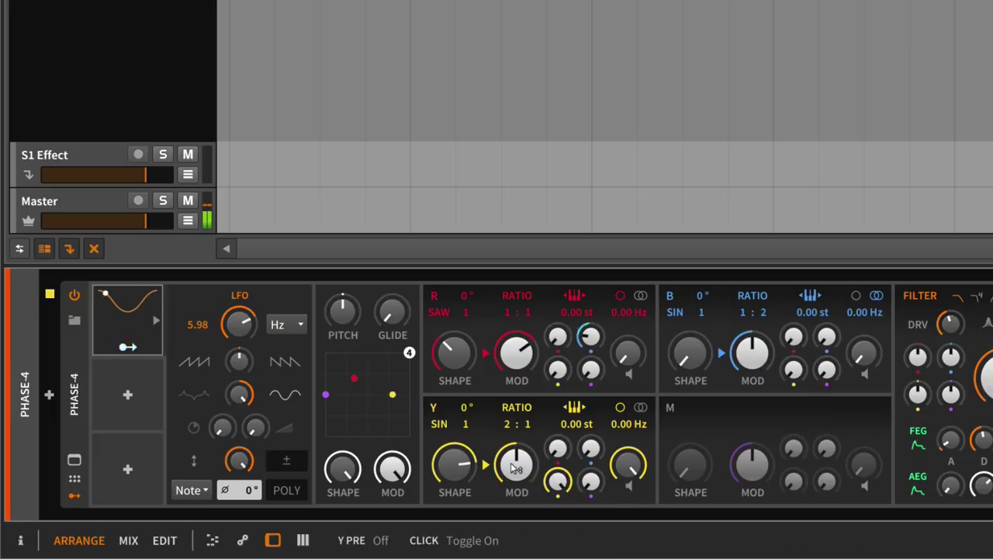
{"action": "left_click_drag", "start_coordinate": [515, 464], "coordinate": [516, 435]}
{"action": "mouse_move", "coordinate": [456, 450]}
{"action": "left_mouse_down"}
{"action": "mouse_move", "coordinate": [456, 470]}
{"action": "mouse_move", "coordinate": [456, 450]}
{"action": "left_mouse_up"}
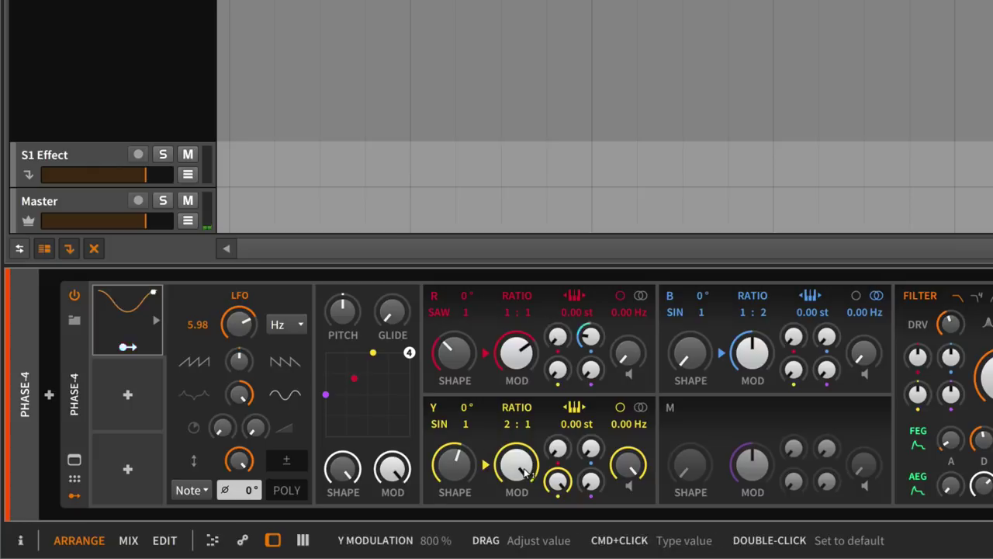
- Turn oscillator Y's output fully down, restore oscillator R's output, and try small Y→R phase modulation amounts
{"action": "left_click_drag", "start_coordinate": [629, 464], "coordinate": [628, 500]}
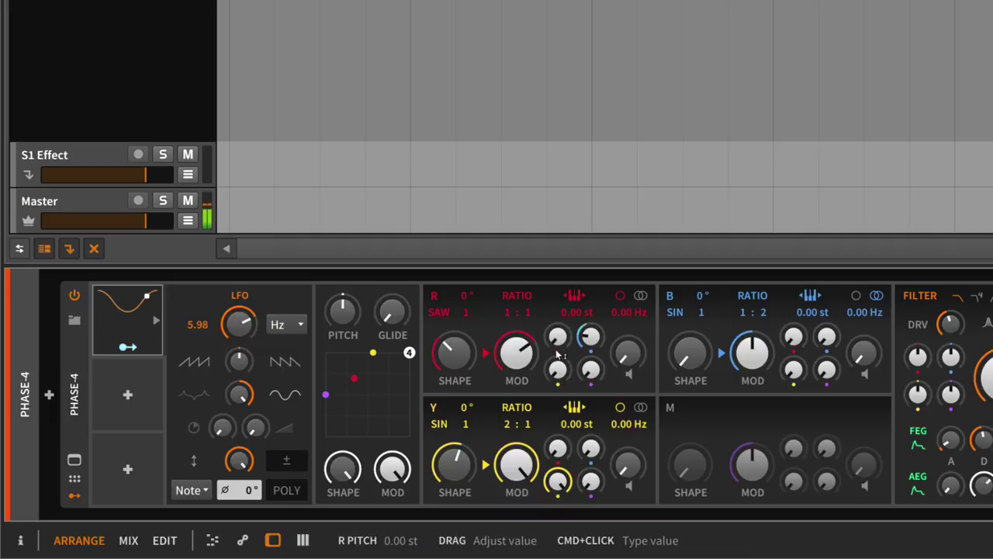
{"action": "left_click_drag", "start_coordinate": [558, 372], "coordinate": [558, 368]}
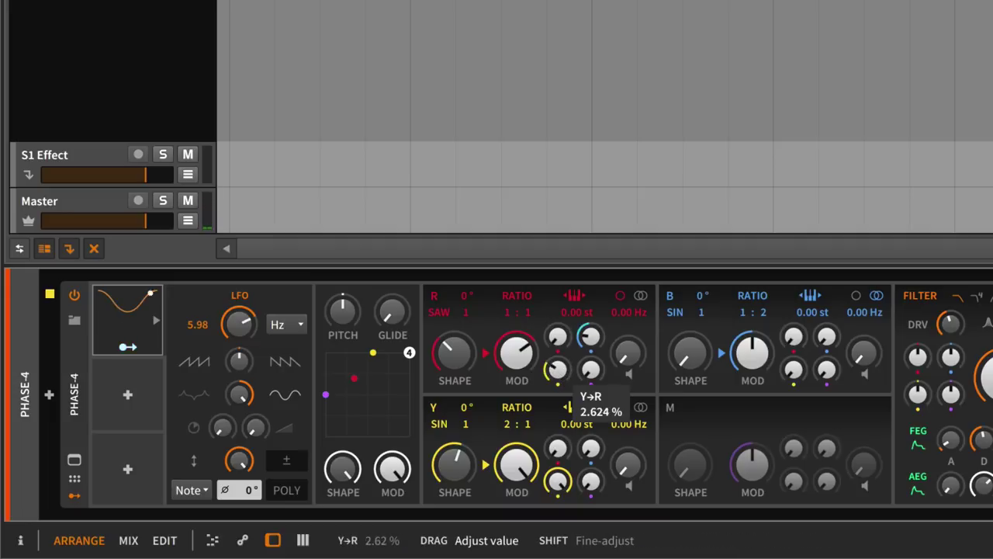
{"action": "left_click_drag", "start_coordinate": [629, 355], "coordinate": [629, 272]}
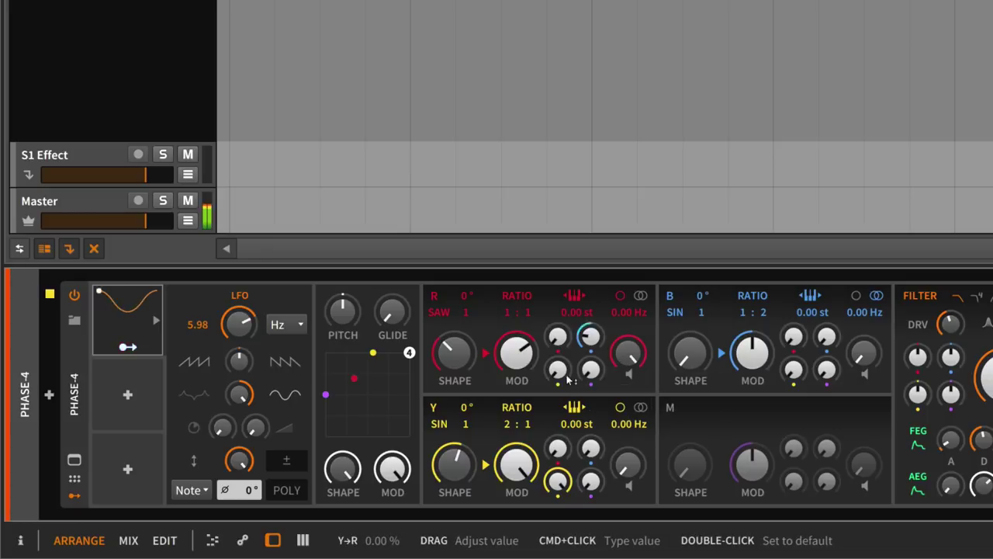
{"action": "left_click_drag", "start_coordinate": [563, 374], "coordinate": [564, 369]}
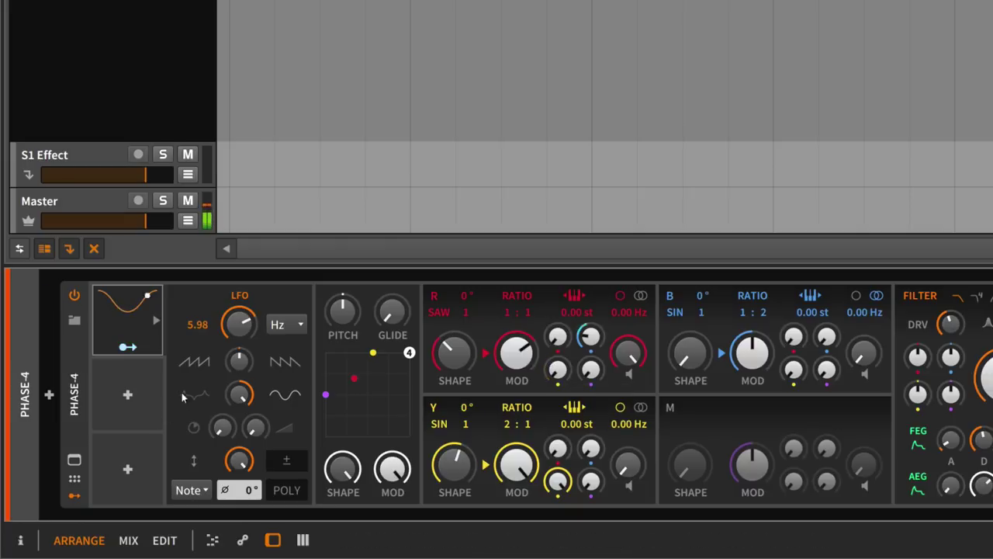
- Try modulating oscillator R's Y→R amount with the LFO at different depths, and remove that modulation
{"action": "left_click_drag", "start_coordinate": [128, 347], "coordinate": [554, 390]}
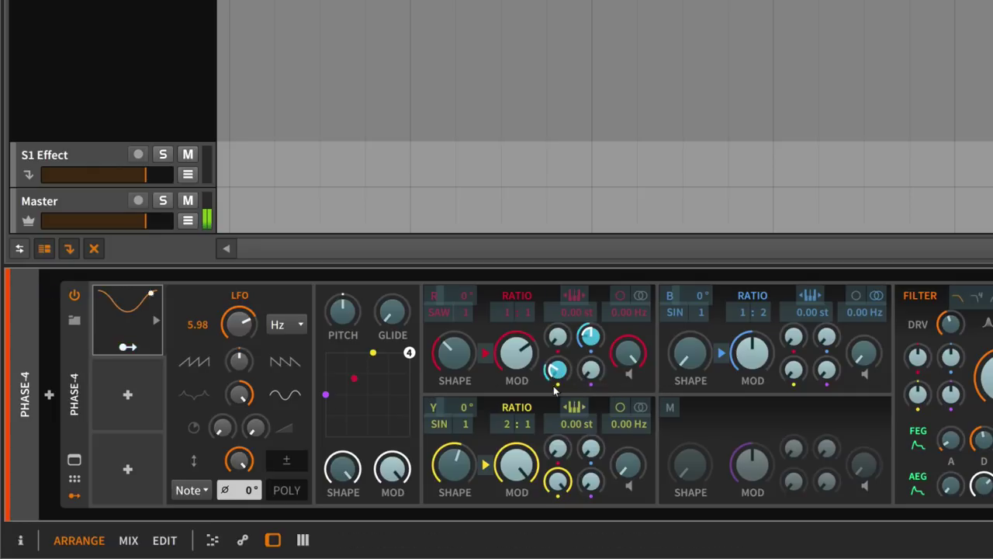
{"action": "left_click", "coordinate": [127, 346]}
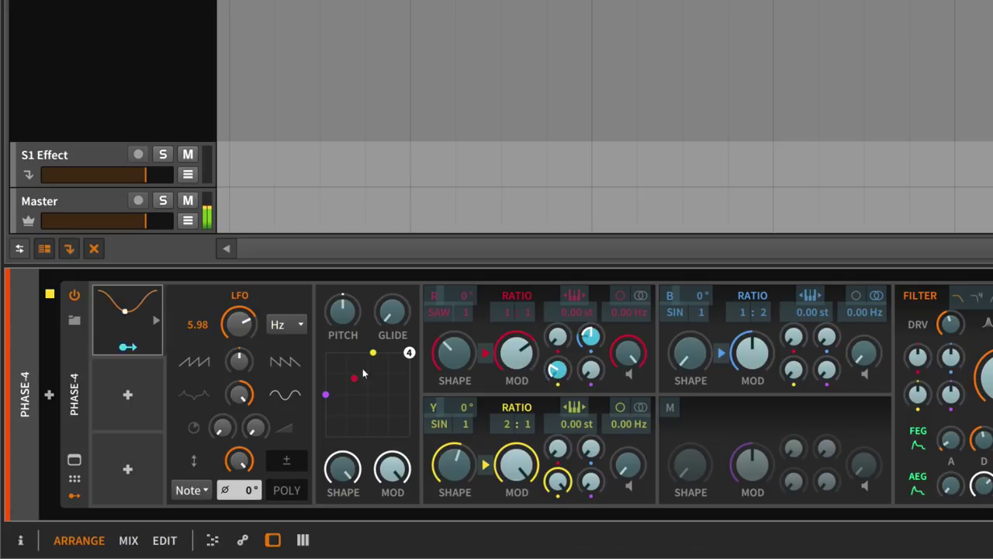
{"action": "left_click", "coordinate": [128, 347]}
{"action": "left_click_drag", "start_coordinate": [557, 371], "coordinate": [557, 368]}
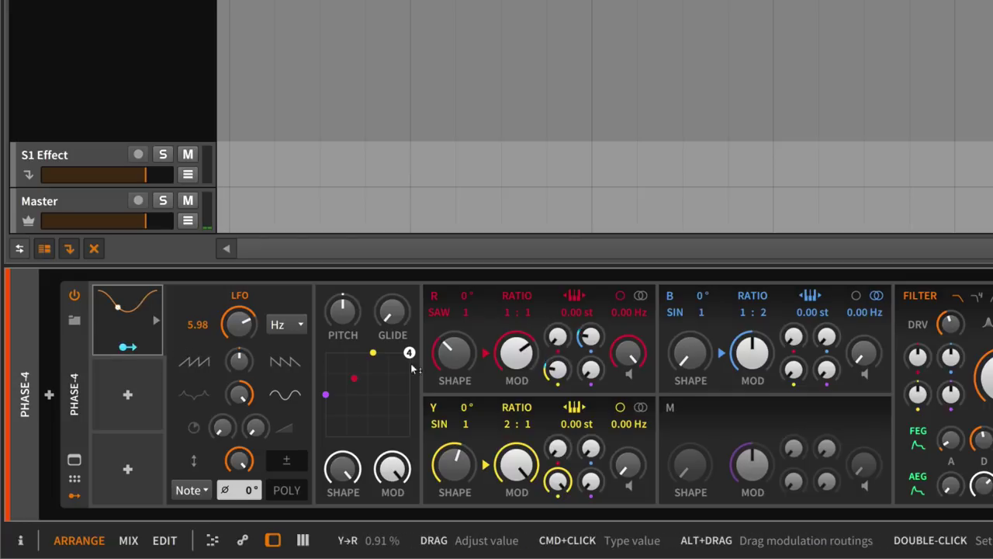
{"action": "left_click", "coordinate": [128, 347]}
{"action": "left_click_drag", "start_coordinate": [557, 371], "coordinate": [557, 388]}
{"action": "left_click", "coordinate": [129, 347]}
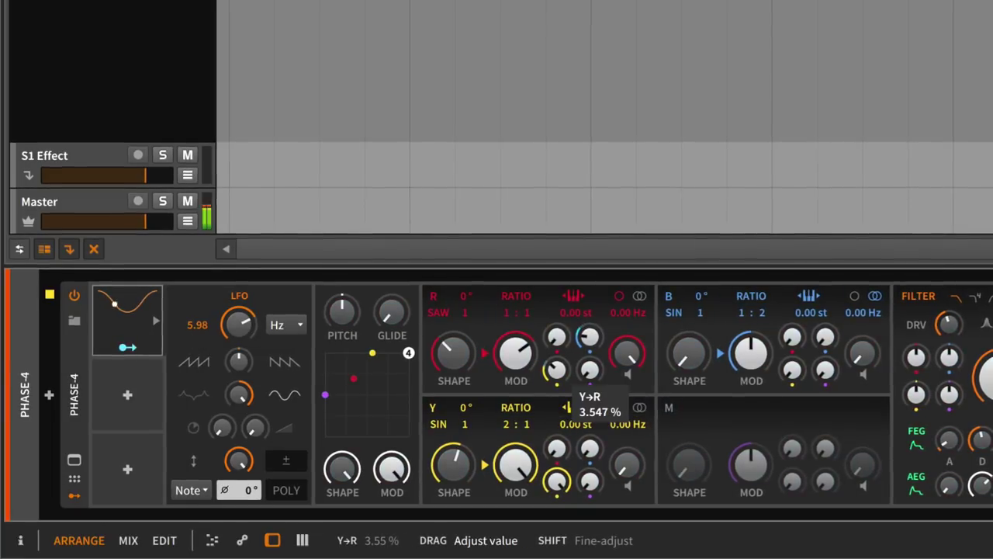
- Set the Y→R amount to about 2 %, fine-tune B→R, and detune oscillator B by +0.36 st
{"action": "left_click_drag", "start_coordinate": [555, 371], "coordinate": [556, 381]}
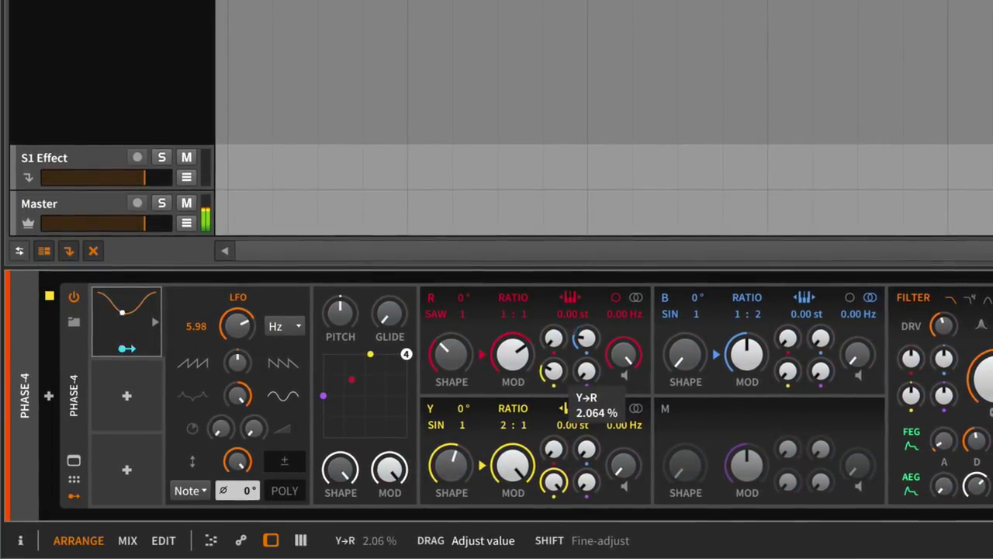
{"action": "left_click_drag", "start_coordinate": [582, 340], "coordinate": [582, 342]}
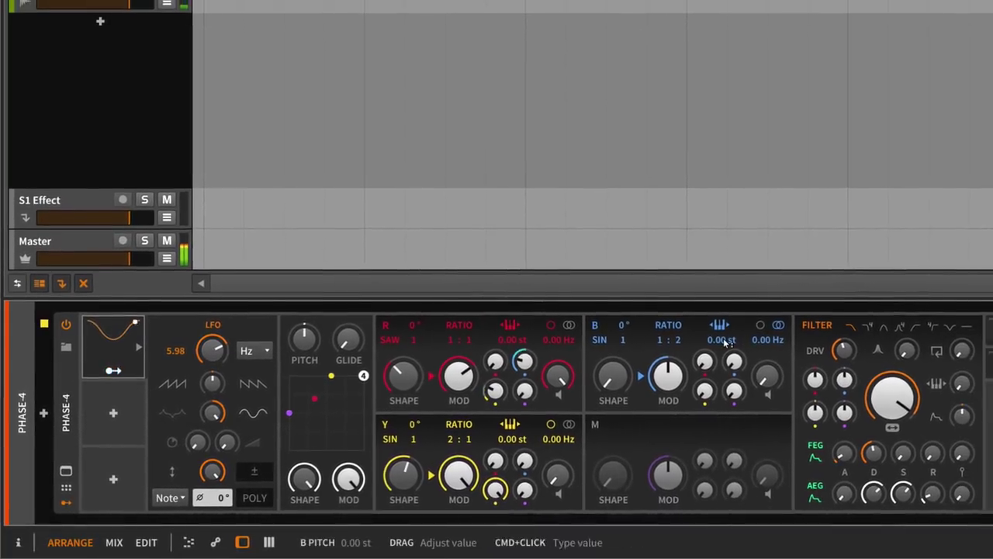
{"action": "left_click_drag", "start_coordinate": [738, 334], "coordinate": [619, 349]}
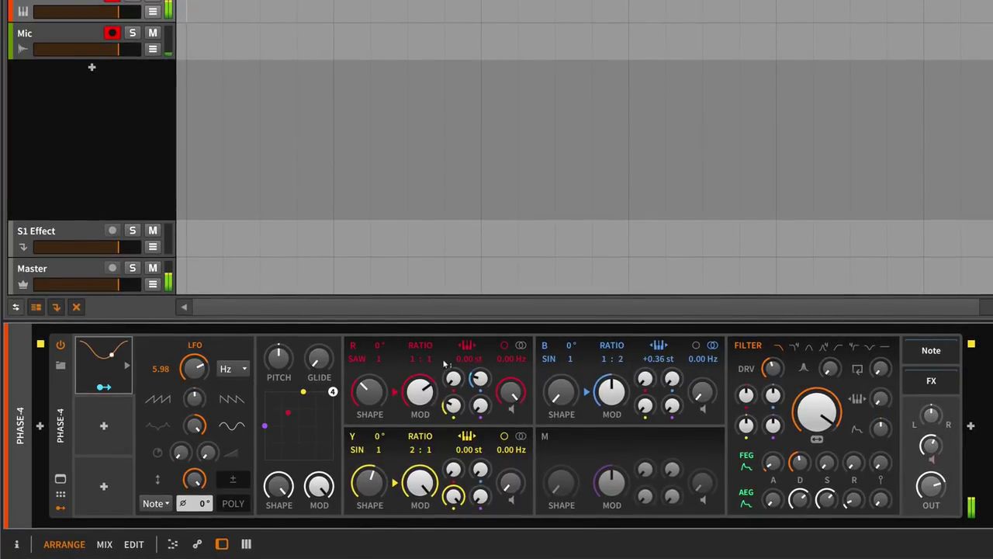
- Raise oscillator B's Mod to maximum and try Shape settings up to about 49 % on oscillator R, leaving it lower
{"action": "left_click_drag", "start_coordinate": [547, 385], "coordinate": [561, 438]}
{"action": "left_click_drag", "start_coordinate": [370, 392], "coordinate": [369, 354]}
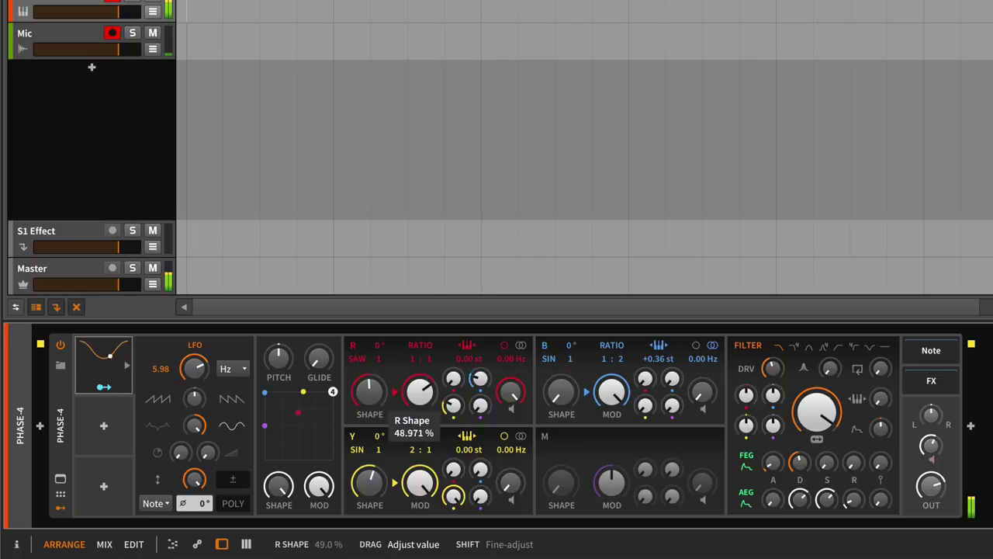
{"action": "mouse_move", "coordinate": [369, 392]}
{"action": "left_mouse_down"}
{"action": "mouse_move", "coordinate": [369, 376]}
{"action": "mouse_move", "coordinate": [369, 385]}
{"action": "left_mouse_up"}
{"action": "left_click", "coordinate": [103, 425]}
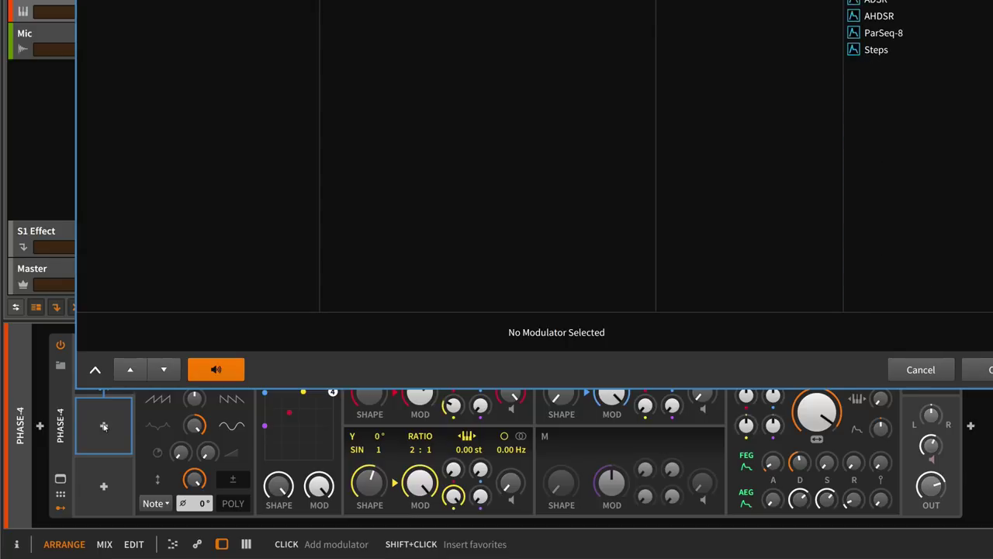
{"action": "type", "text": "v"}
{"action": "key", "text": "Down"}
{"action": "key", "text": "Return"}
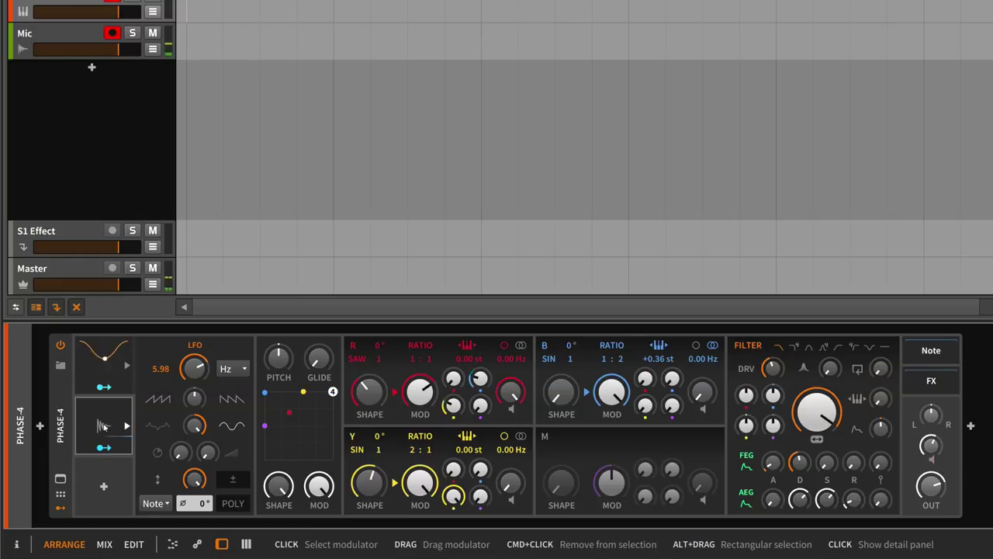
{"action": "left_click", "coordinate": [105, 426]}
{"action": "key", "text": "Delete"}
- Replace the modulator in the second slot of Phase-4 with an ADSR envelope modulator
{"action": "left_click", "coordinate": [107, 429]}
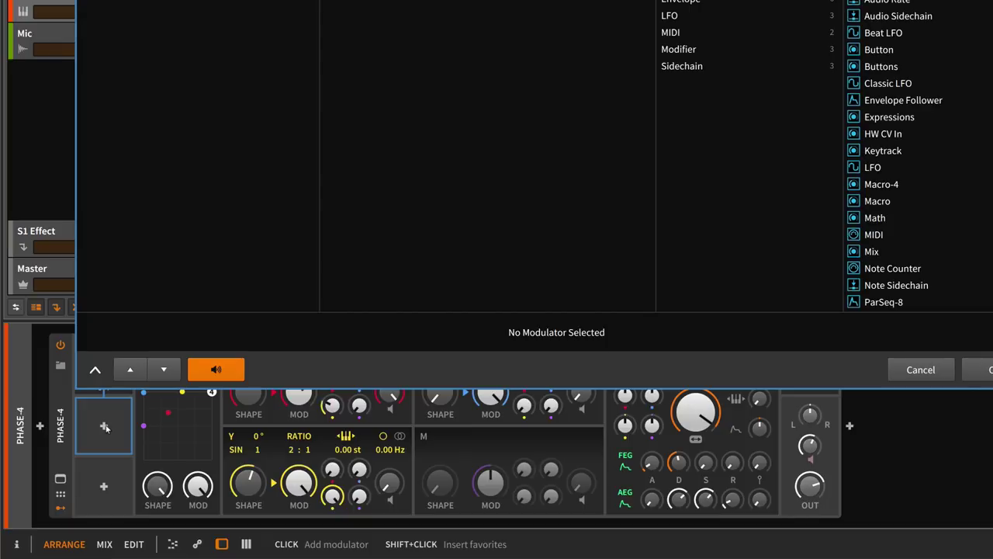
{"action": "type", "text": "ad"}
{"action": "key", "text": "Down"}
{"action": "key", "text": "Return"}
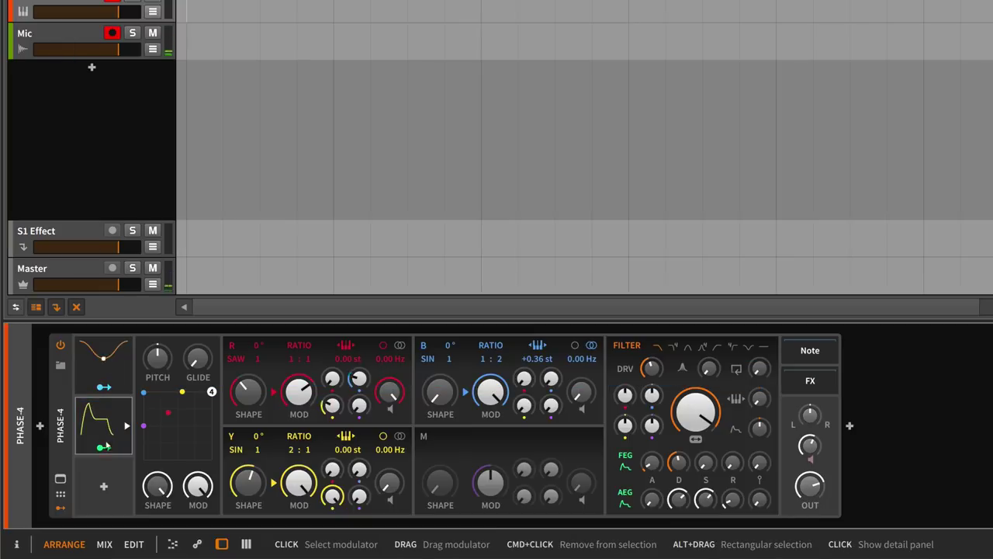
- Assign the ADSR modulator to the LFO's rate
{"action": "left_click", "coordinate": [104, 447]}
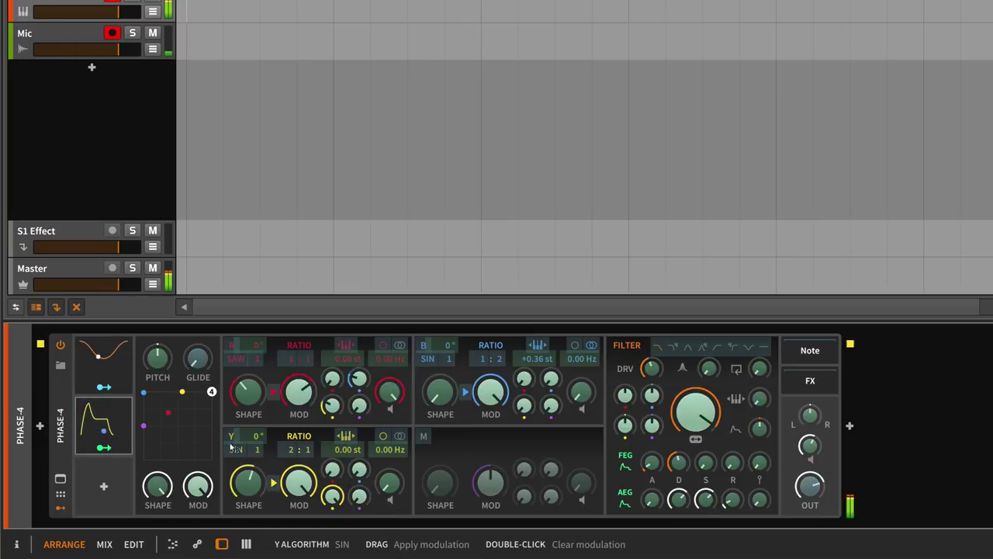
{"action": "left_click", "coordinate": [126, 365]}
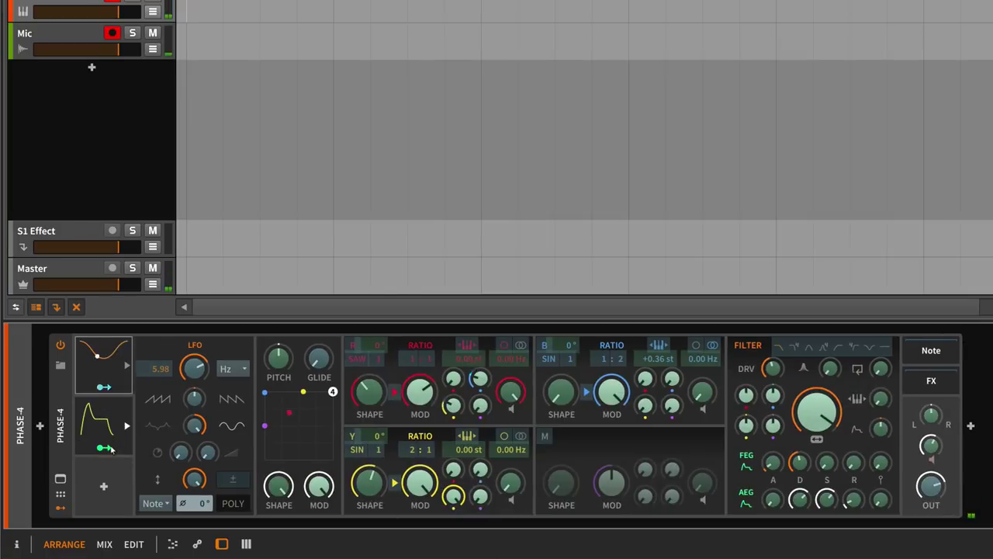
{"action": "left_click_drag", "start_coordinate": [195, 366], "coordinate": [194, 388]}
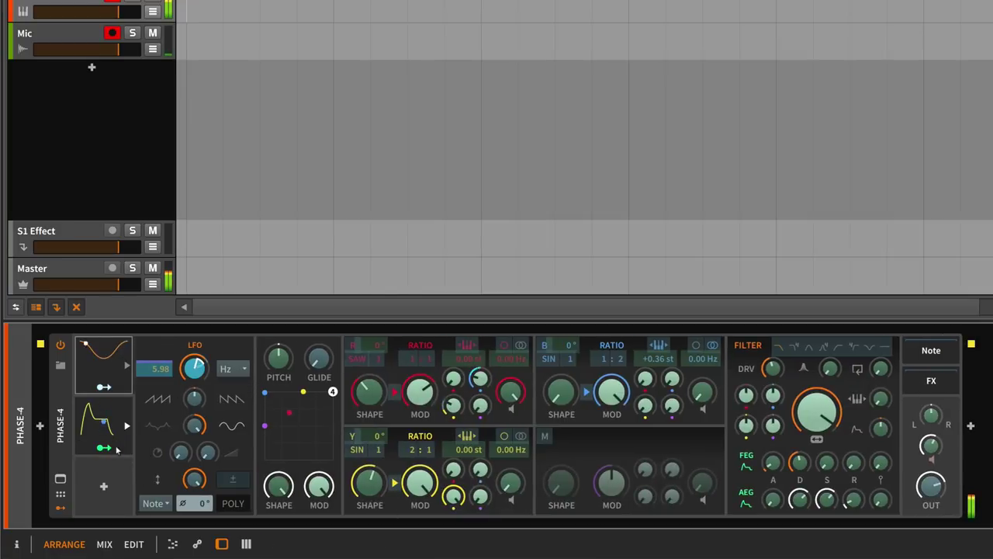
{"action": "left_click", "coordinate": [113, 449]}
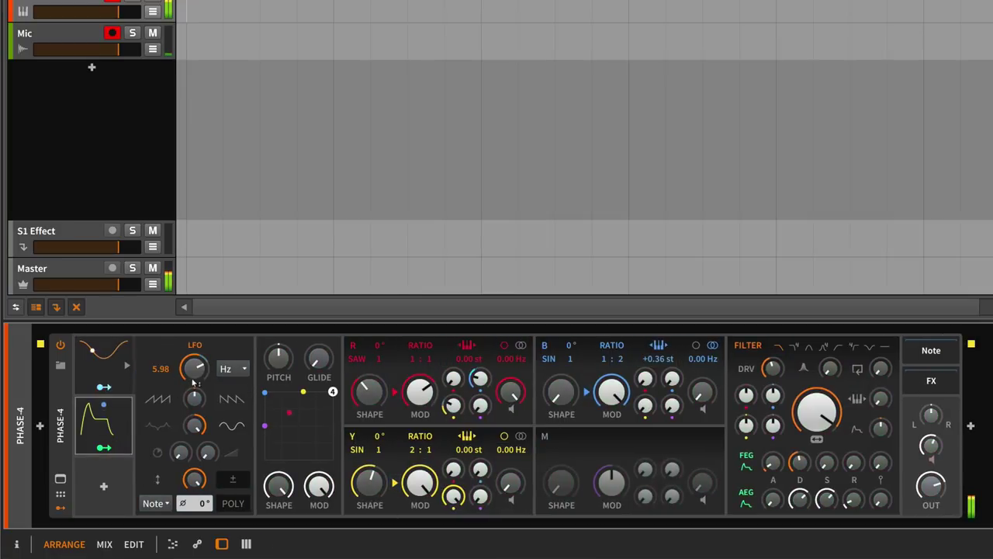
- Reshape the ADSR with a longer attack and 100 % sustain, and set the LFO rate to 23.93 Hz
{"action": "left_click", "coordinate": [114, 422]}
{"action": "left_click_drag", "start_coordinate": [158, 482], "coordinate": [229, 462]}
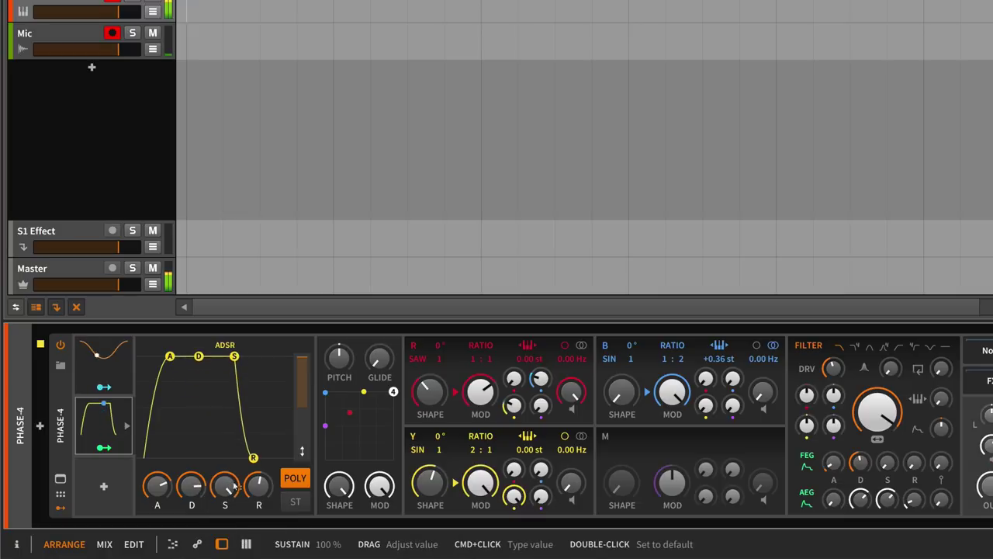
{"action": "left_click", "coordinate": [115, 364]}
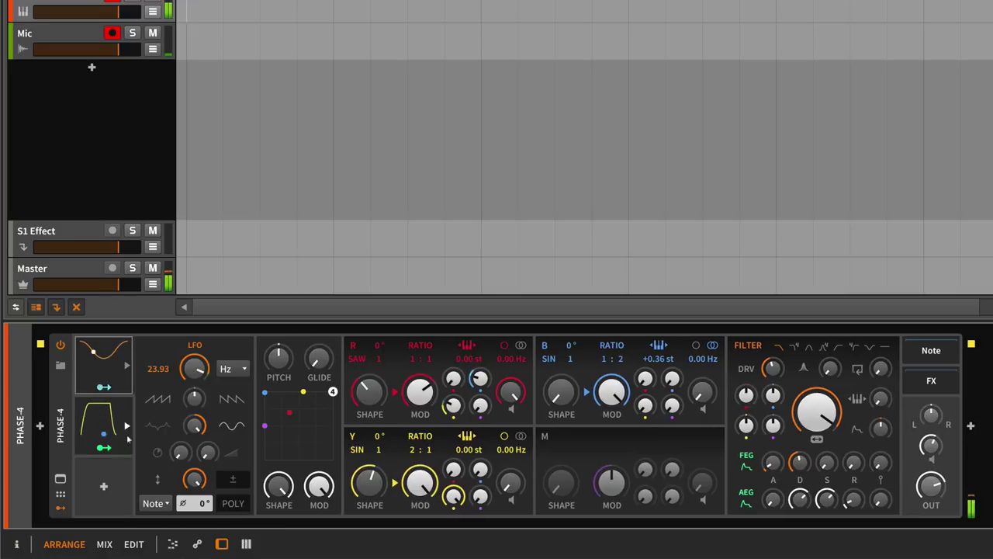
- Assign the ADSR modulator to oscillator R's Shape, Mod, B→R and Y→R amounts
{"action": "left_click_drag", "start_coordinate": [369, 392], "coordinate": [369, 363]}
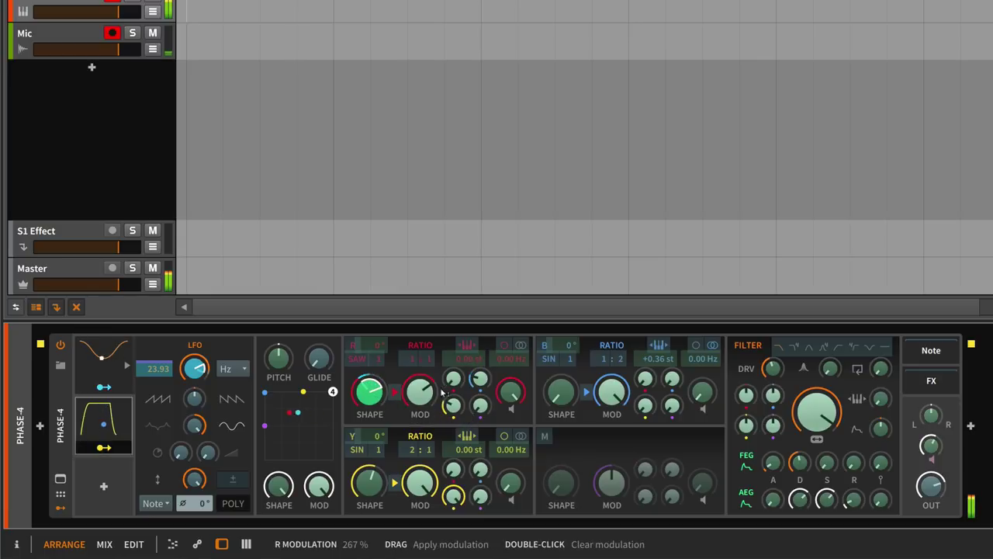
{"action": "mouse_move", "coordinate": [481, 378]}
{"action": "left_mouse_down"}
{"action": "mouse_move", "coordinate": [481, 356]}
{"action": "mouse_move", "coordinate": [481, 415]}
{"action": "mouse_move", "coordinate": [479, 367]}
{"action": "left_mouse_up"}
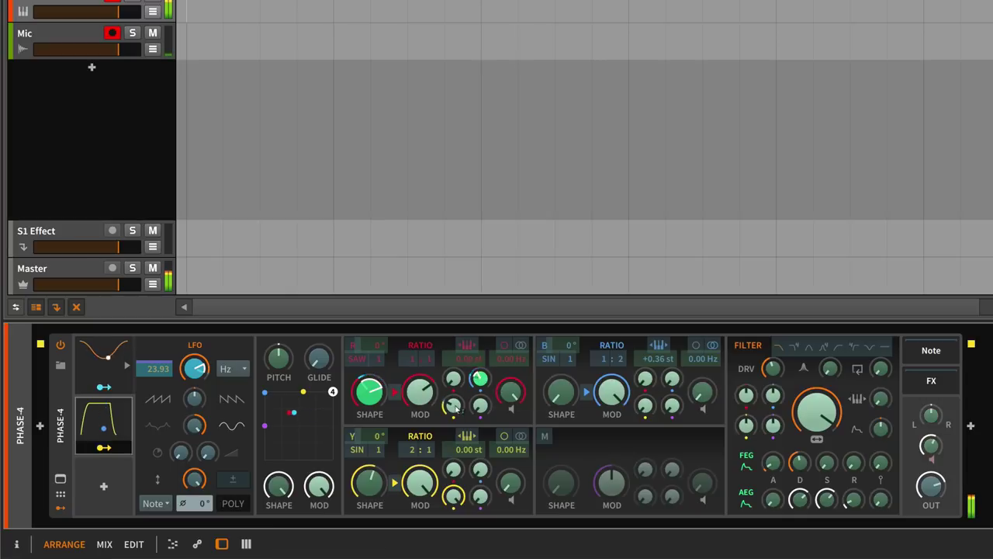
{"action": "mouse_move", "coordinate": [452, 405]}
{"action": "left_mouse_down"}
{"action": "mouse_move", "coordinate": [452, 421]}
{"action": "mouse_move", "coordinate": [452, 403]}
{"action": "left_mouse_up"}
{"action": "mouse_move", "coordinate": [426, 397]}
{"action": "left_mouse_down"}
{"action": "mouse_move", "coordinate": [426, 381]}
{"action": "mouse_move", "coordinate": [425, 391]}
{"action": "left_mouse_up"}
{"action": "left_click", "coordinate": [107, 448]}
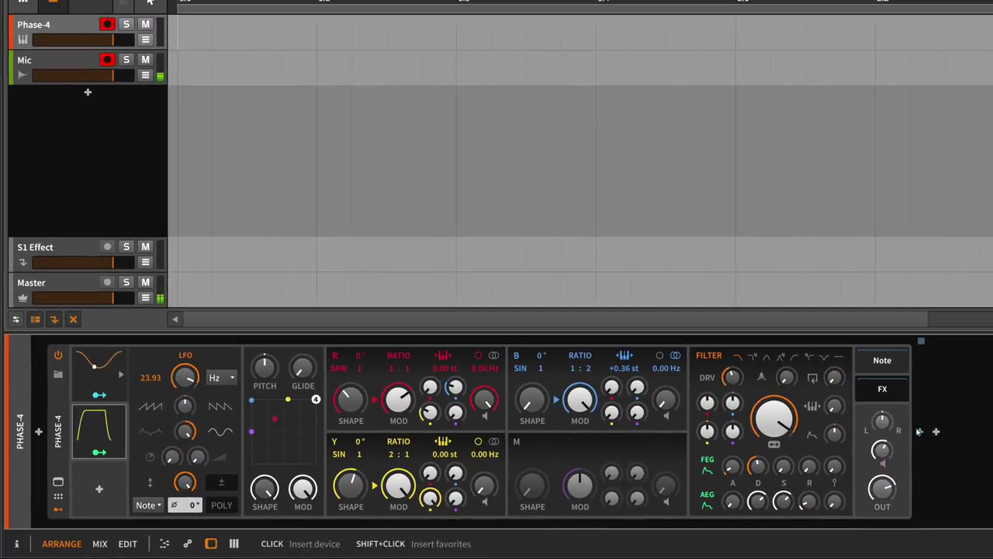
- Insert an EQ-2 in Phase-4's FX chain and boost its high band by 9.7 dB at 4.45 kHz
{"action": "left_click", "coordinate": [919, 432]}
{"action": "type", "text": "eq"}
{"action": "key", "text": "Down"}
{"action": "key", "text": "Return"}
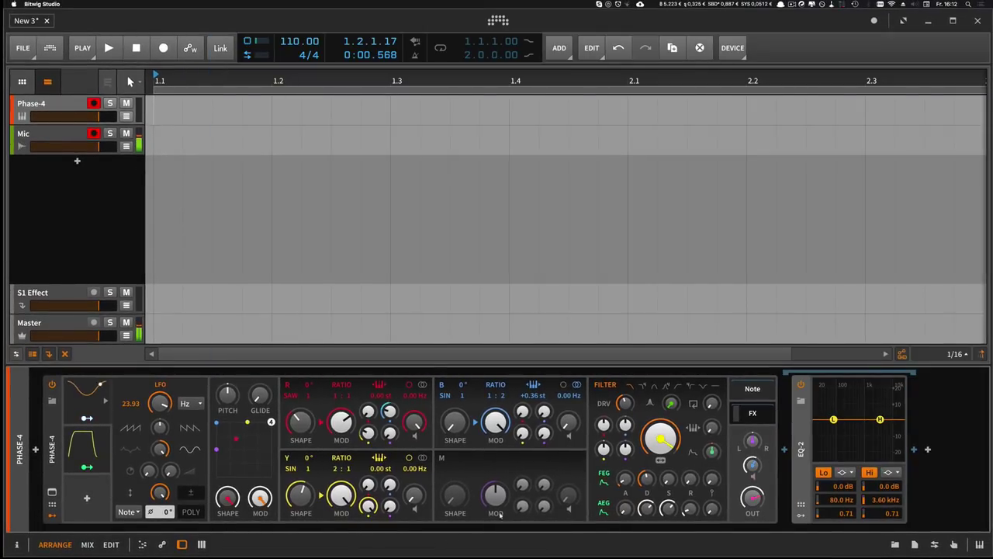
{"action": "left_click_drag", "start_coordinate": [880, 419], "coordinate": [879, 421]}
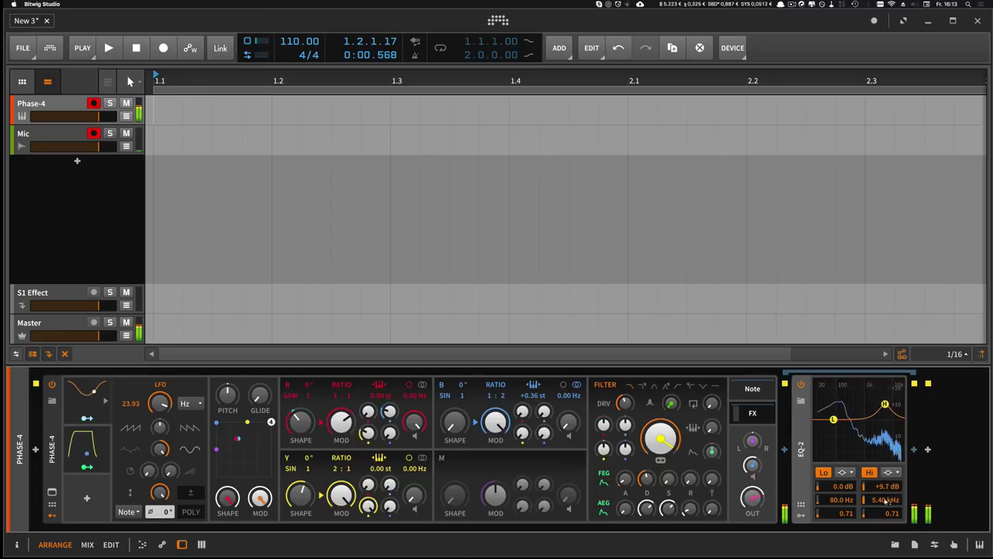
{"action": "left_click_drag", "start_coordinate": [887, 501], "coordinate": [870, 506]}
- Modulate the EQ-2's high-band frequency with the ADSR by a negative amount
{"action": "left_click", "coordinate": [86, 468]}
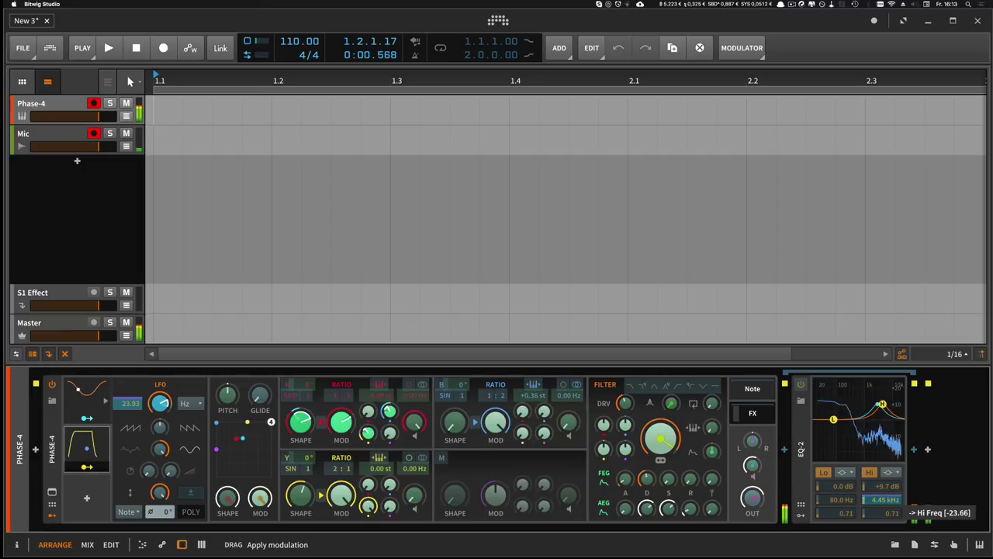
{"action": "left_click_drag", "start_coordinate": [869, 501], "coordinate": [870, 502]}
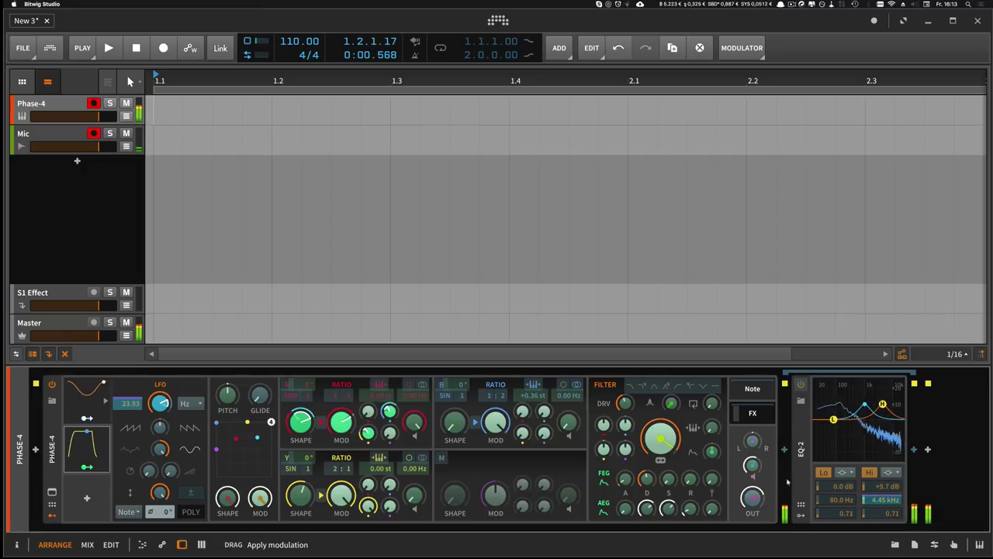
{"action": "left_click", "coordinate": [87, 467]}
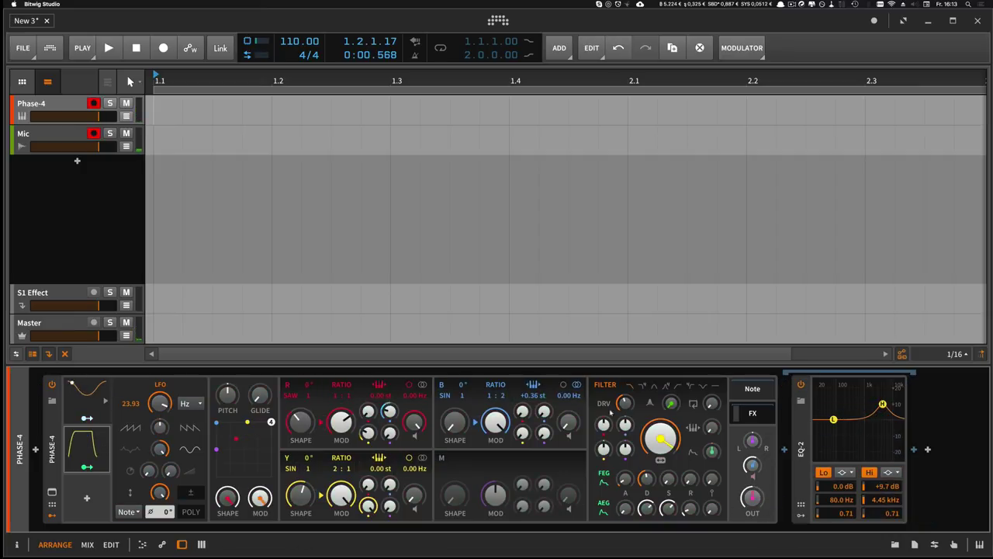
- Raise Phase-4's filter drive slightly and turn down its output level a little
{"action": "left_click_drag", "start_coordinate": [626, 403], "coordinate": [626, 398]}
{"action": "left_click_drag", "start_coordinate": [752, 497], "coordinate": [752, 502]}
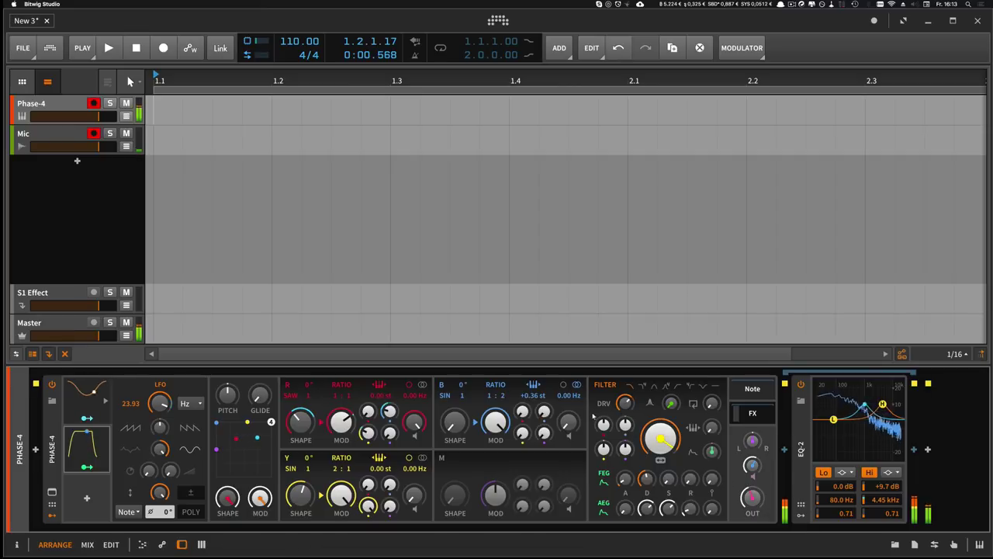
- Detune oscillator B to -0.15 st and try small B→R phase modulation amounts around 0.08 %
{"action": "left_click_drag", "start_coordinate": [544, 411], "coordinate": [544, 434]}
{"action": "left_click_drag", "start_coordinate": [536, 396], "coordinate": [504, 397]}
{"action": "left_click_drag", "start_coordinate": [415, 422], "coordinate": [414, 420]}
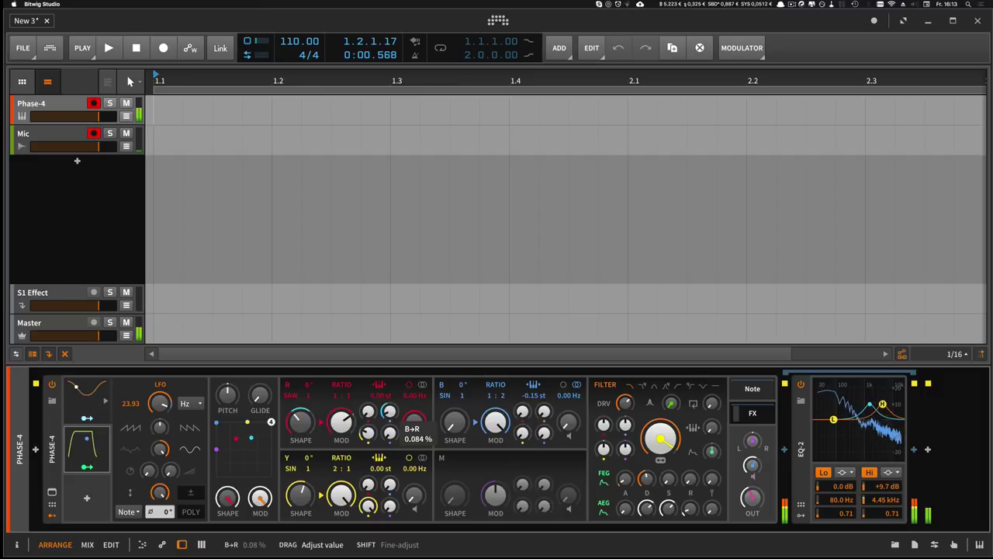
- Try other ratio denominators on oscillator B, returning to 2, and sweep oscillator R's Shape through about 55 %, leaving it low
{"action": "left_click_drag", "start_coordinate": [501, 394], "coordinate": [501, 388]}
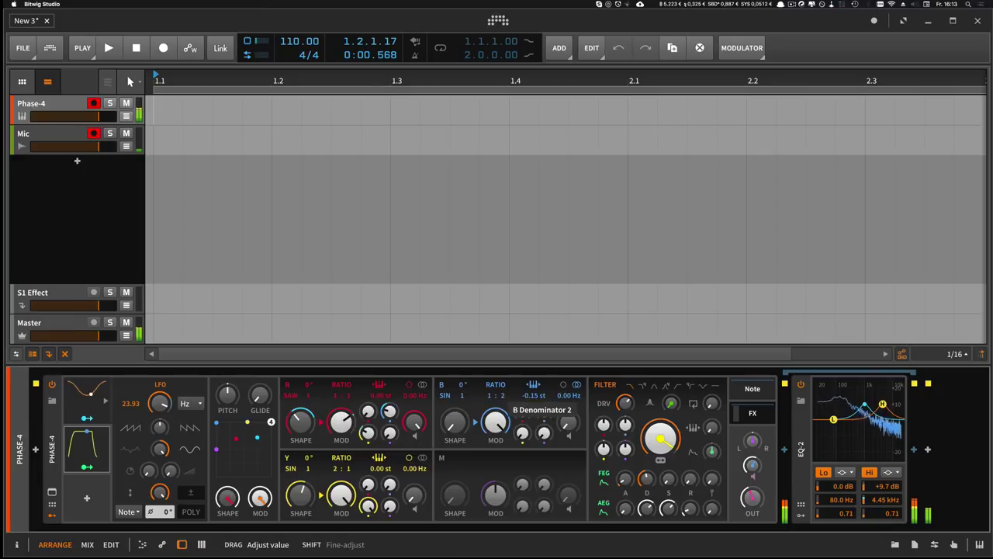
{"action": "left_click_drag", "start_coordinate": [501, 395], "coordinate": [503, 398]}
{"action": "left_click", "coordinate": [308, 421]}
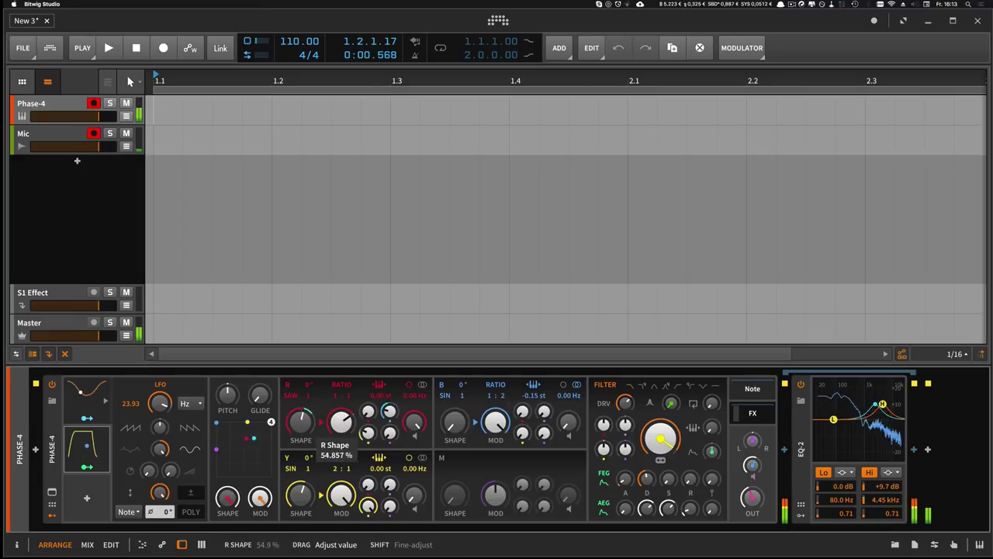
{"action": "left_click_drag", "start_coordinate": [308, 421], "coordinate": [308, 425]}
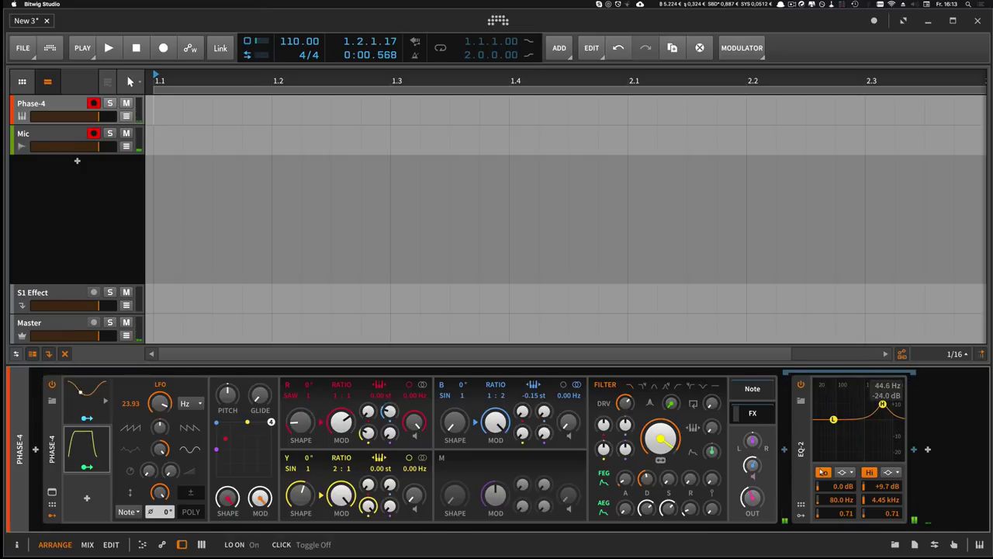
- Insert a Multiband FX-2 after the EQ-2 and set its crossover frequency to 300 Hz
{"action": "left_click", "coordinate": [914, 449]}
{"action": "type", "text": "fx-"}
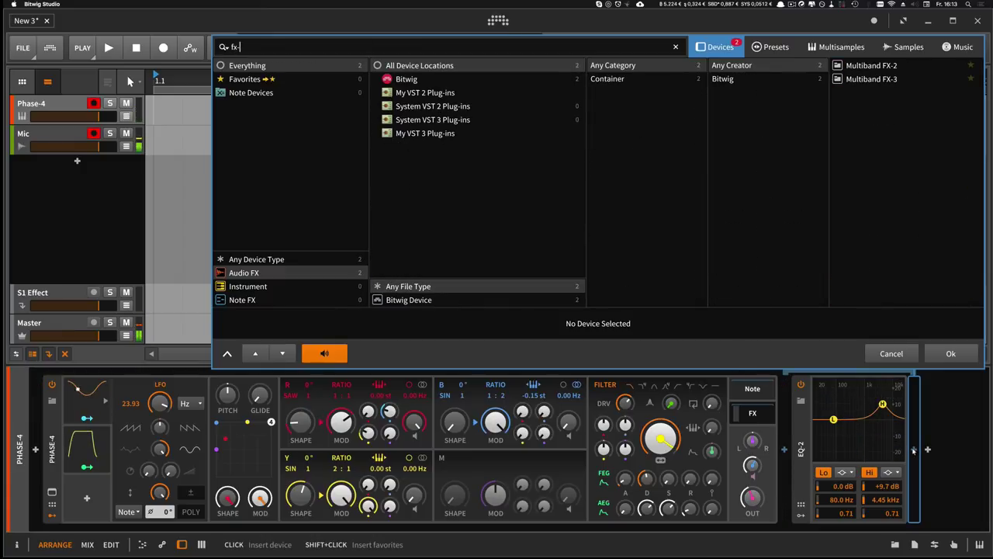
{"action": "key", "text": "Down"}
{"action": "key", "text": "Return"}
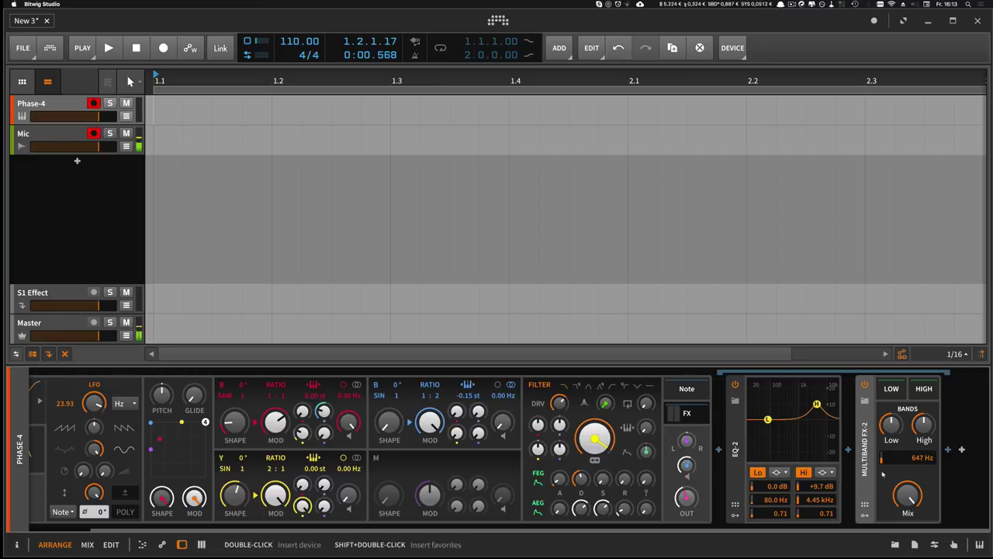
{"action": "double_click", "coordinate": [918, 458]}
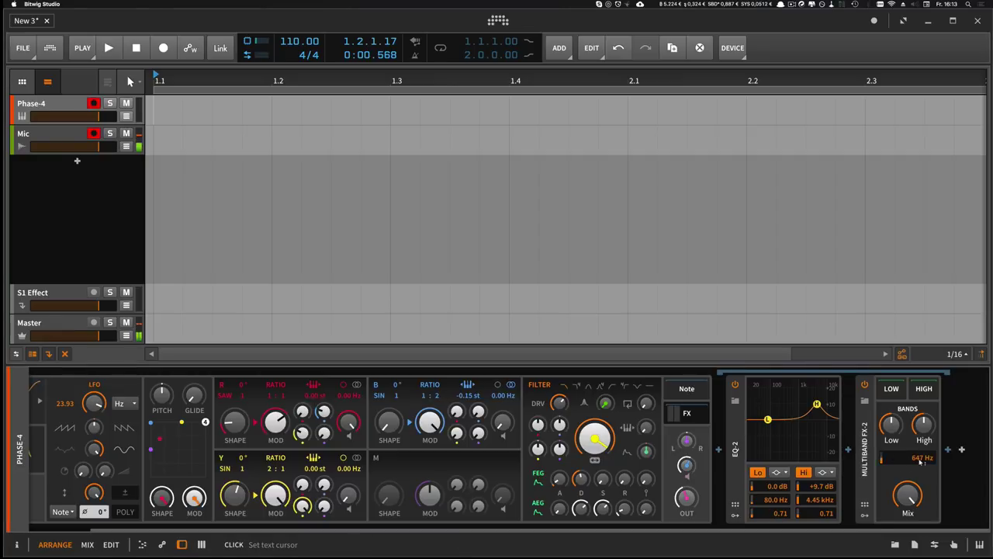
{"action": "type", "text": "300"}
{"action": "key", "text": "Return"}
- Insert another EQ-2 in the High band chain of the Multiband FX-2
{"action": "left_click_drag", "start_coordinate": [656, 530], "coordinate": [682, 531]}
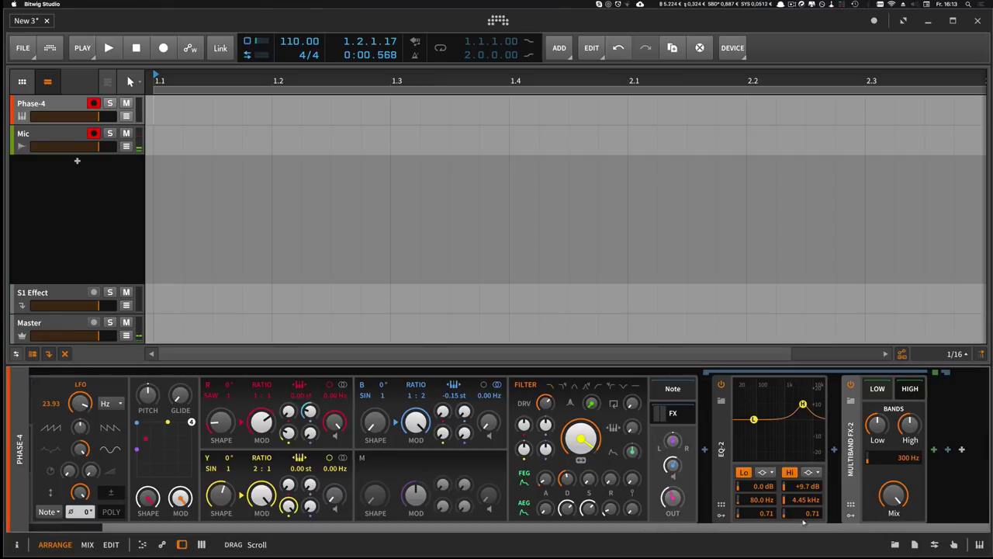
{"action": "left_click", "coordinate": [935, 451]}
{"action": "type", "text": "eq"}
{"action": "key", "text": "Down"}
{"action": "key", "text": "Return"}
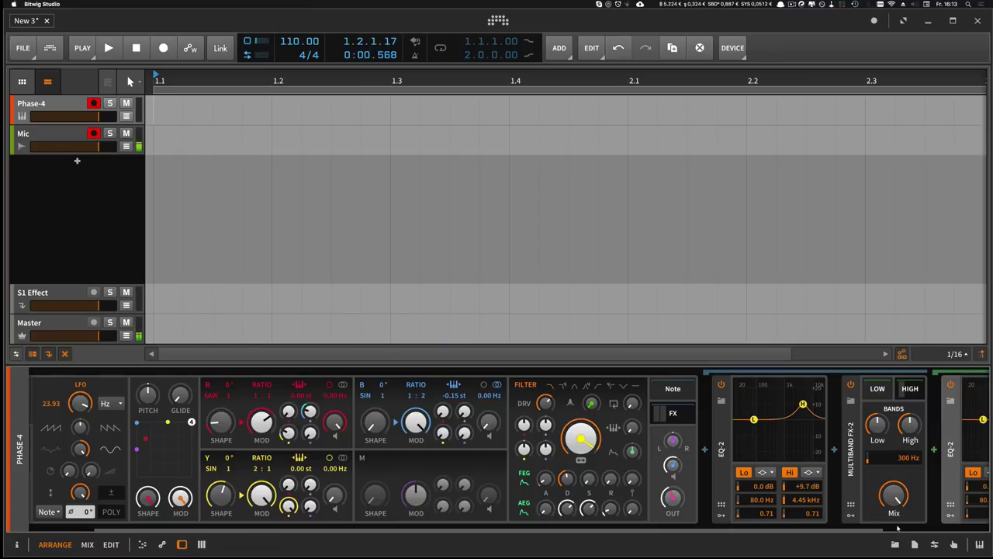
- Change the low band of the High-chain EQ-2 to a low-cut filter at 800 Hz
{"action": "left_click", "coordinate": [862, 471]}
{"action": "left_click", "coordinate": [877, 498]}
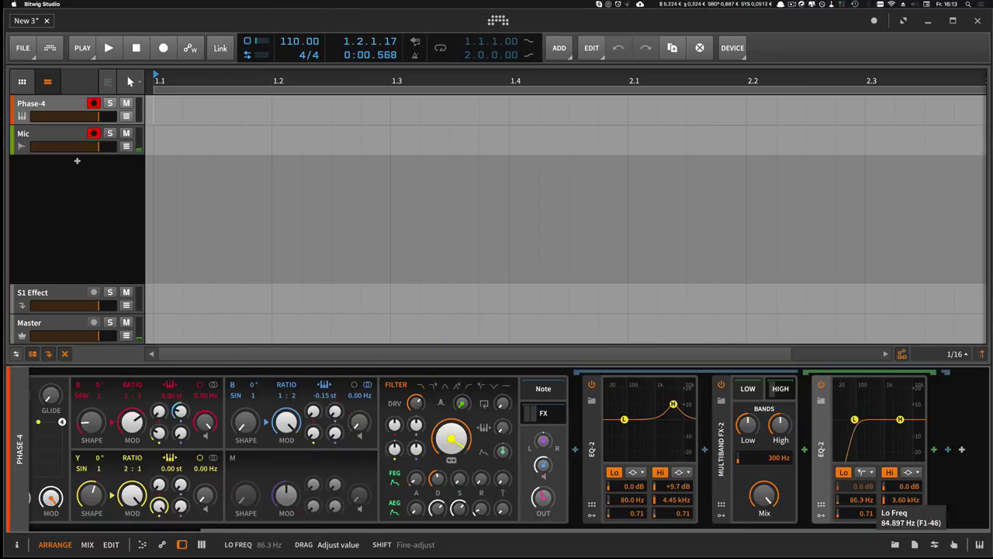
{"action": "mouse_move", "coordinate": [858, 500]}
{"action": "left_mouse_down"}
{"action": "mouse_move", "coordinate": [858, 479]}
{"action": "mouse_move", "coordinate": [858, 501]}
{"action": "left_mouse_up"}
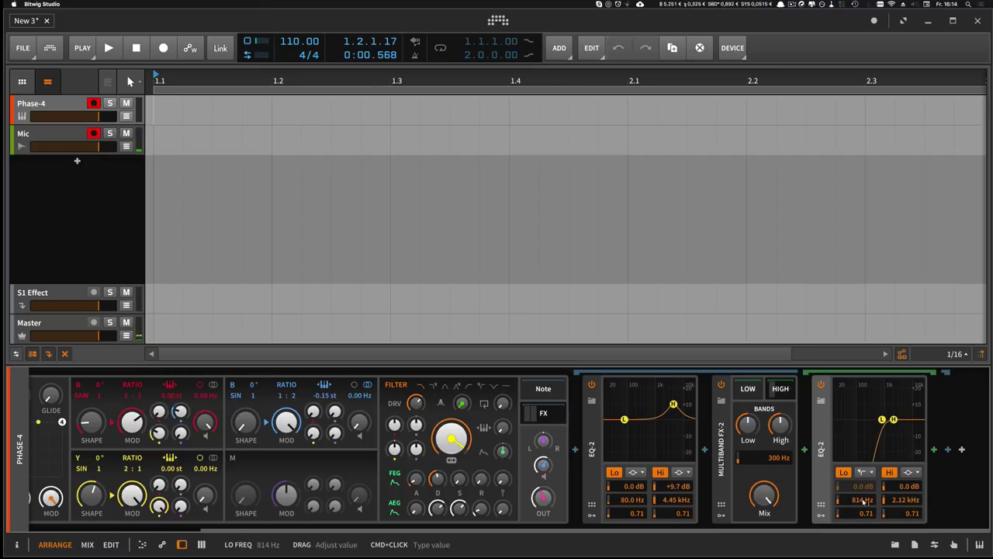
{"action": "double_click", "coordinate": [862, 500]}
{"action": "key", "text": "Return"}
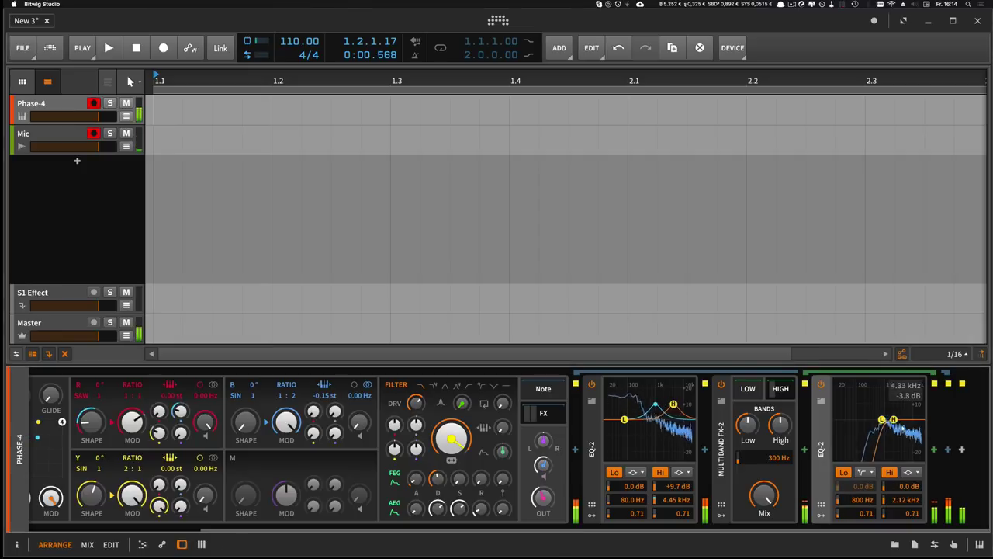
- Boost the high band of the High-chain EQ-2, trying several frequencies and settling on +7.5 dB at 12.1 kHz
{"action": "left_click_drag", "start_coordinate": [894, 419], "coordinate": [899, 410]}
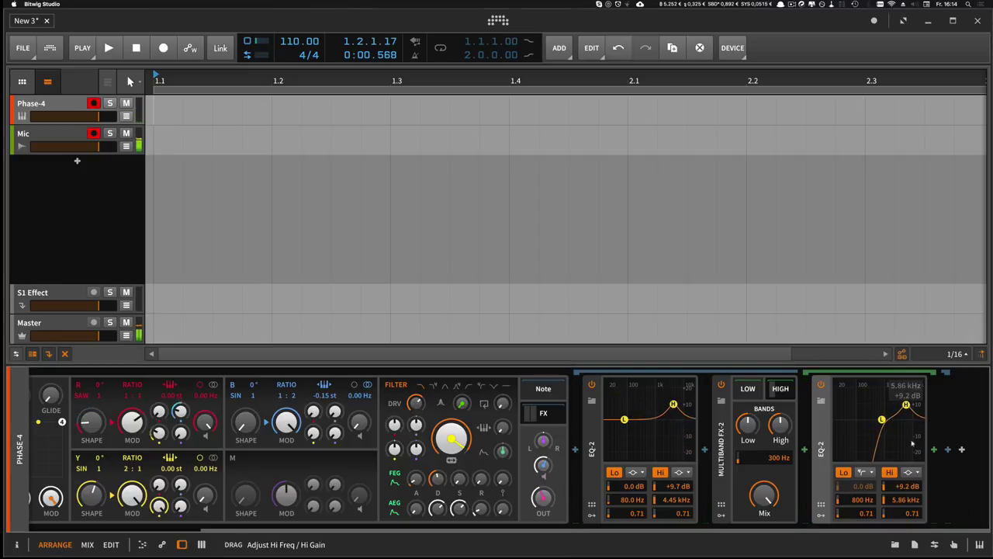
{"action": "left_click_drag", "start_coordinate": [906, 500], "coordinate": [906, 505]}
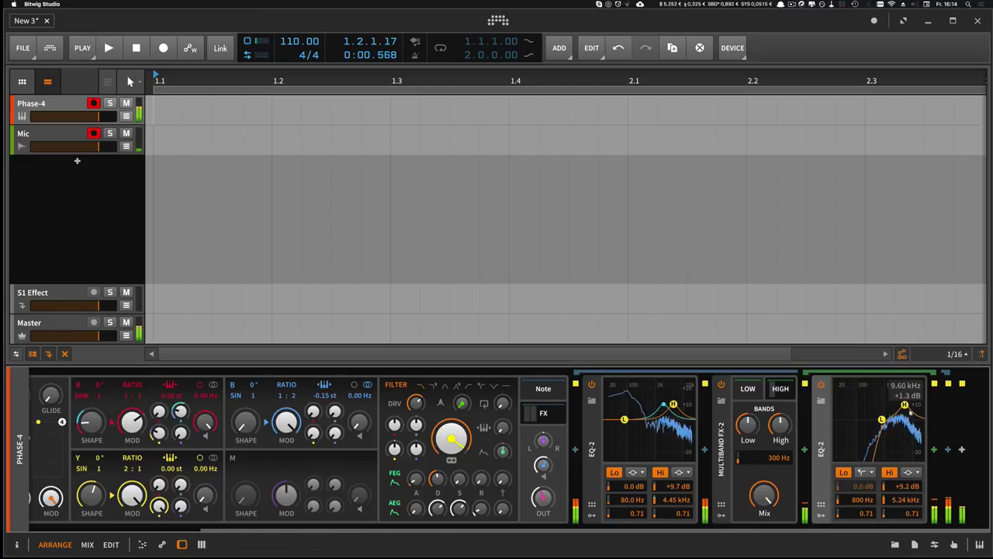
{"action": "left_click_drag", "start_coordinate": [904, 405], "coordinate": [889, 405]}
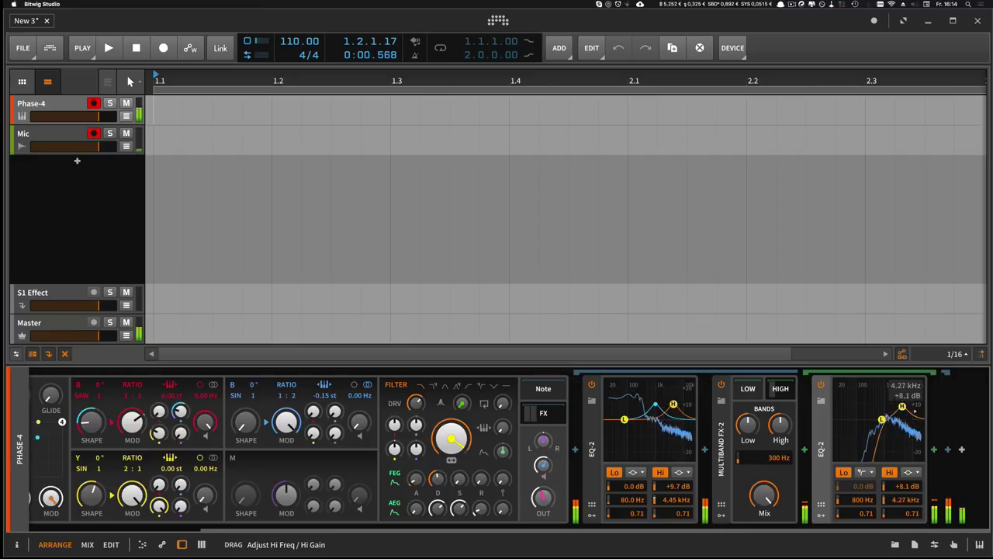
{"action": "left_click_drag", "start_coordinate": [909, 408], "coordinate": [914, 410]}
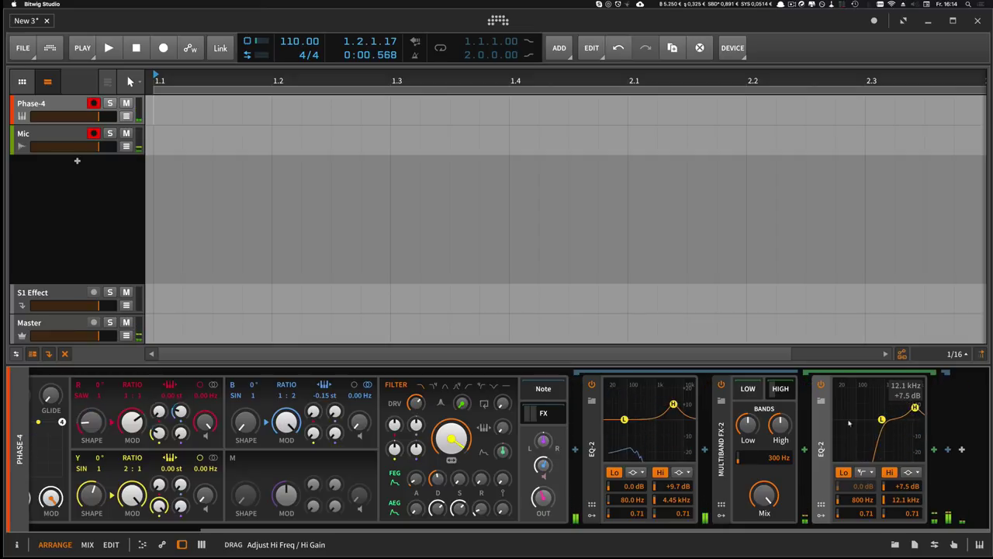
- Modulate the High-chain EQ-2's high band frequency with the ADSR by about -27 and move that band to +8.1 dB at 3.20 kHz
{"action": "scroll", "coordinate": [124, 523], "scroll_direction": "left", "scroll_amount": 5}
{"action": "left_click", "coordinate": [87, 467]}
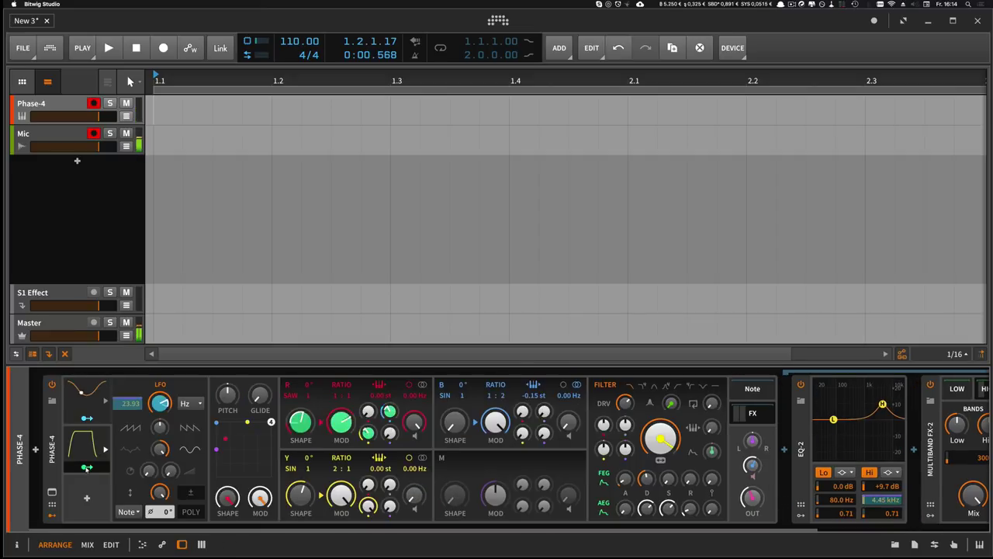
{"action": "scroll", "coordinate": [643, 474], "scroll_direction": "right", "scroll_amount": 5}
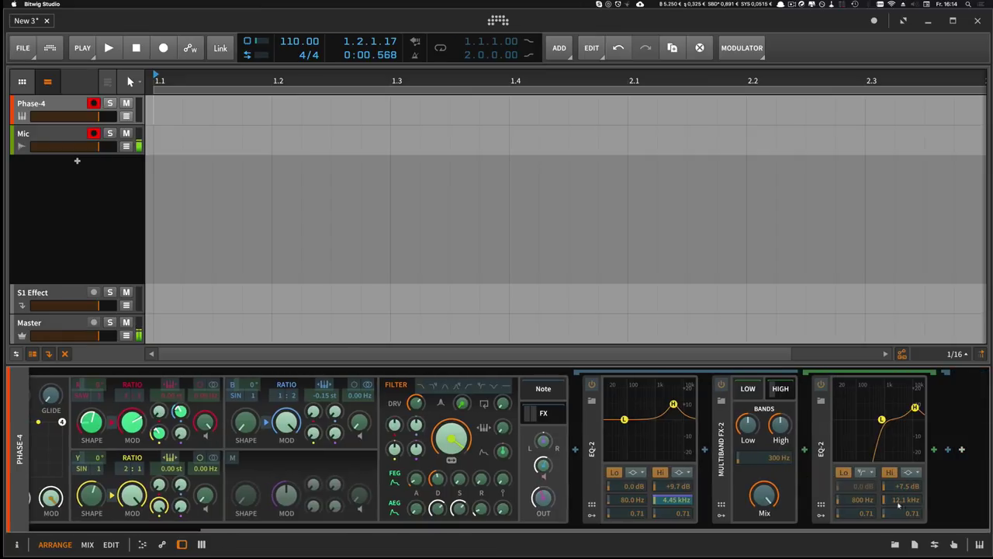
{"action": "left_click_drag", "start_coordinate": [900, 501], "coordinate": [900, 516]}
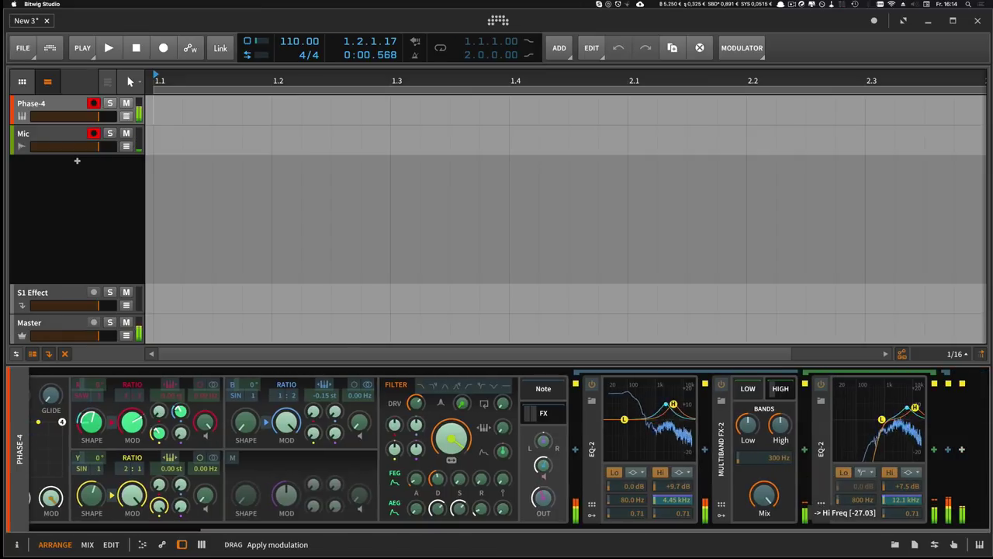
{"action": "left_click_drag", "start_coordinate": [915, 408], "coordinate": [898, 407]}
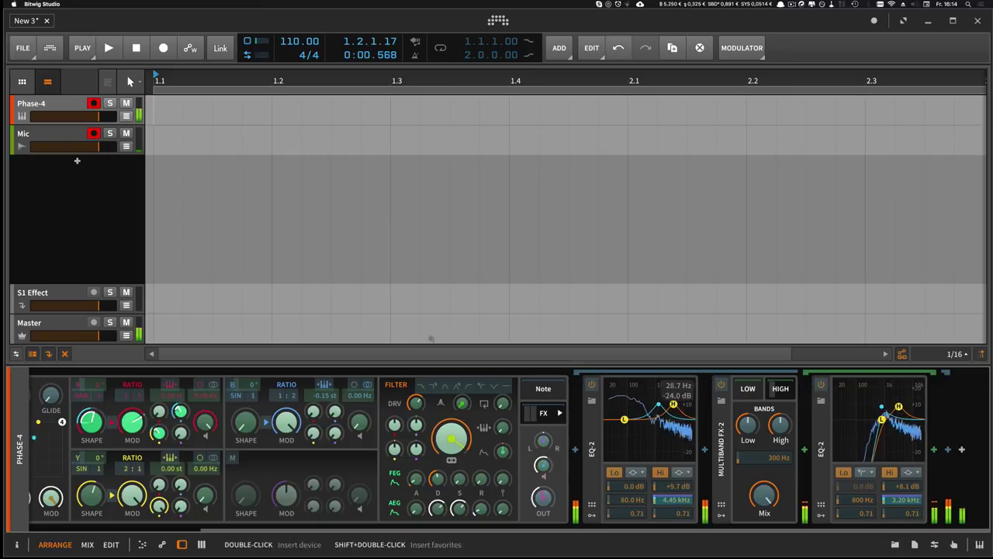
- Lower the High-chain EQ-2's low-cut to 713 Hz and set its high band to +4.8 dB at 10.8 kHz
{"action": "left_click", "coordinate": [103, 530]}
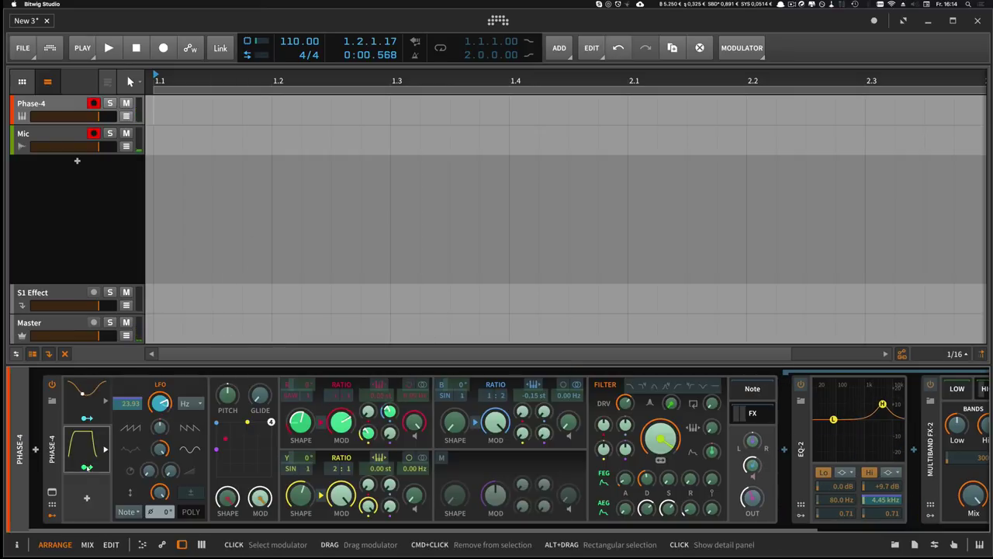
{"action": "scroll", "coordinate": [573, 515], "scroll_direction": "right", "scroll_amount": 5}
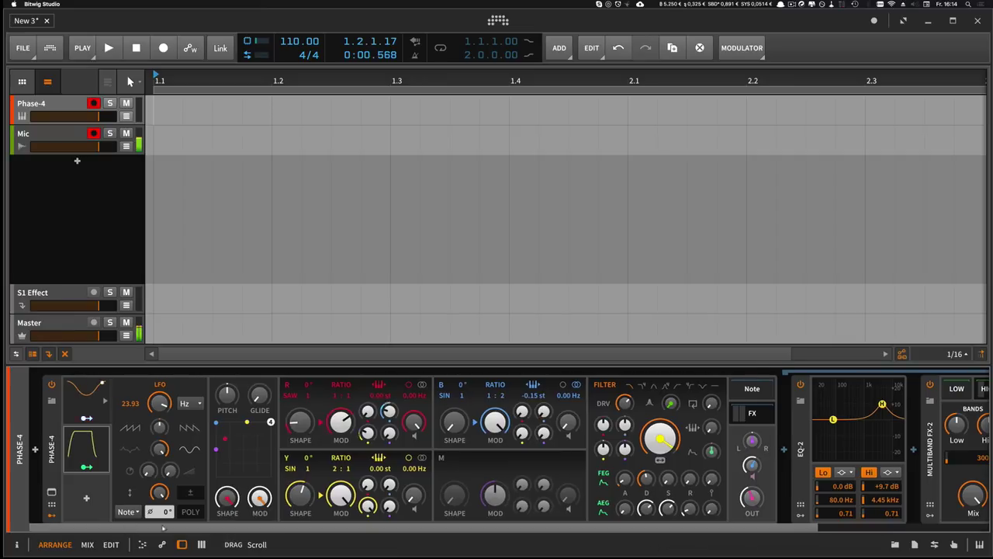
{"action": "left_click_drag", "start_coordinate": [870, 498], "coordinate": [869, 502]}
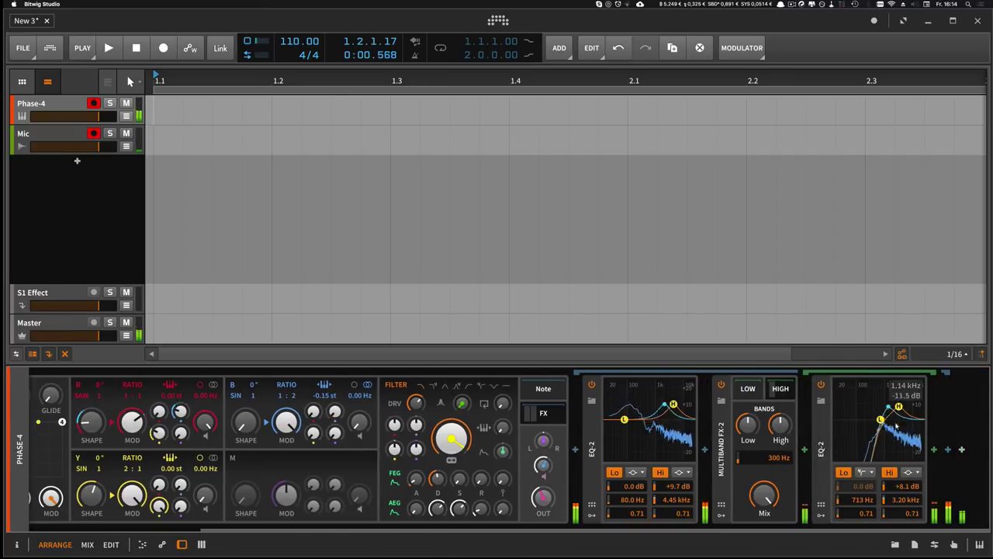
{"action": "left_click_drag", "start_coordinate": [899, 407], "coordinate": [898, 407]}
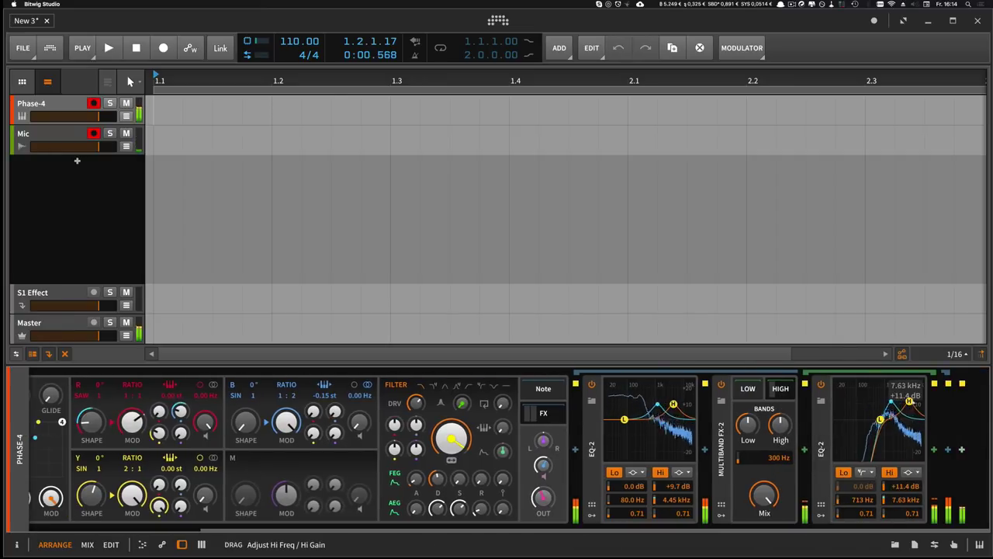
{"action": "left_click_drag", "start_coordinate": [914, 412], "coordinate": [914, 412]}
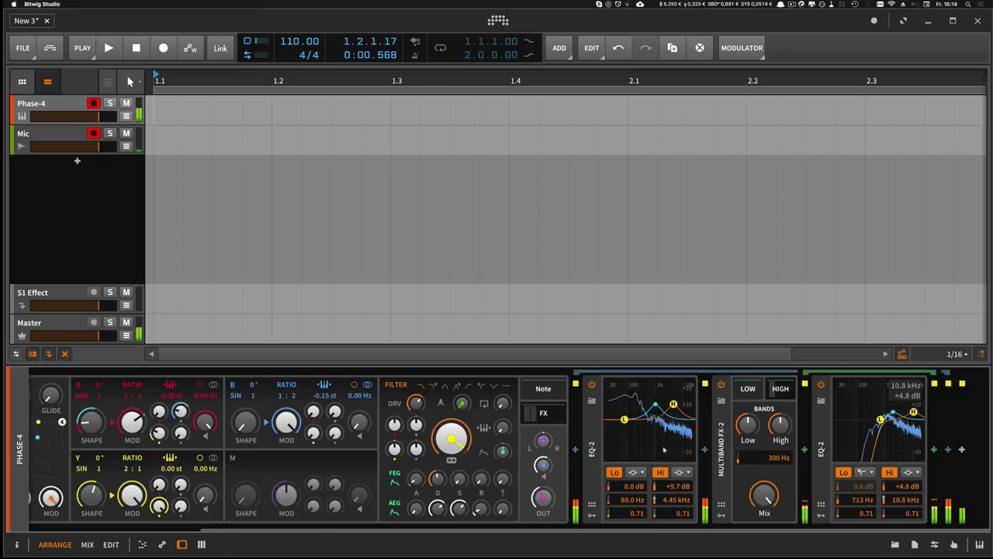
- Sweep the Phase-4 filter cutoff down to about 194 Hz while trying different resonance amounts
{"action": "mouse_move", "coordinate": [451, 439]}
{"action": "left_mouse_down"}
{"action": "mouse_move", "coordinate": [452, 473]}
{"action": "mouse_move", "coordinate": [451, 436]}
{"action": "left_mouse_up"}
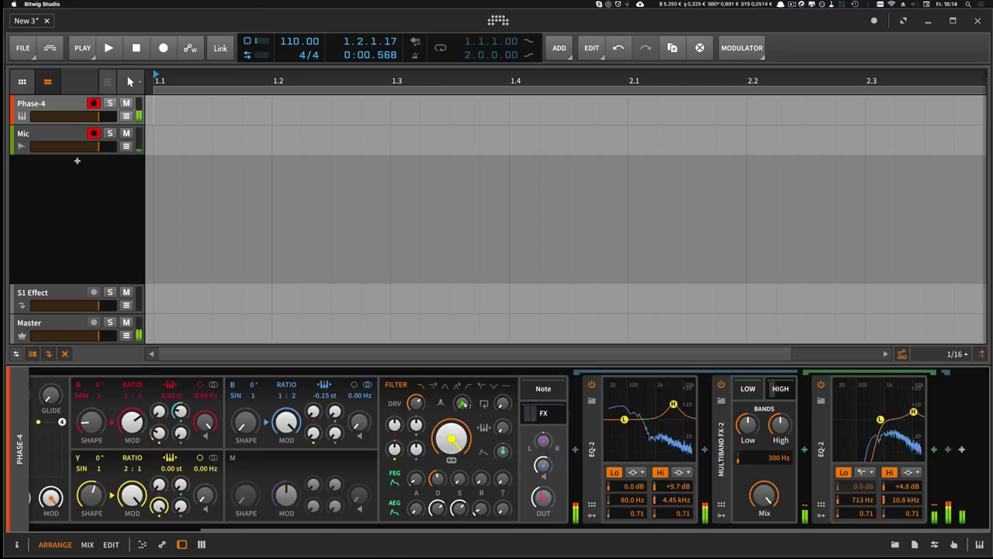
{"action": "left_click_drag", "start_coordinate": [462, 402], "coordinate": [463, 382]}
{"action": "mouse_move", "coordinate": [451, 439]}
{"action": "left_mouse_down"}
{"action": "mouse_move", "coordinate": [452, 485]}
{"action": "mouse_move", "coordinate": [451, 437]}
{"action": "left_mouse_up"}
{"action": "left_click_drag", "start_coordinate": [463, 402], "coordinate": [462, 404]}
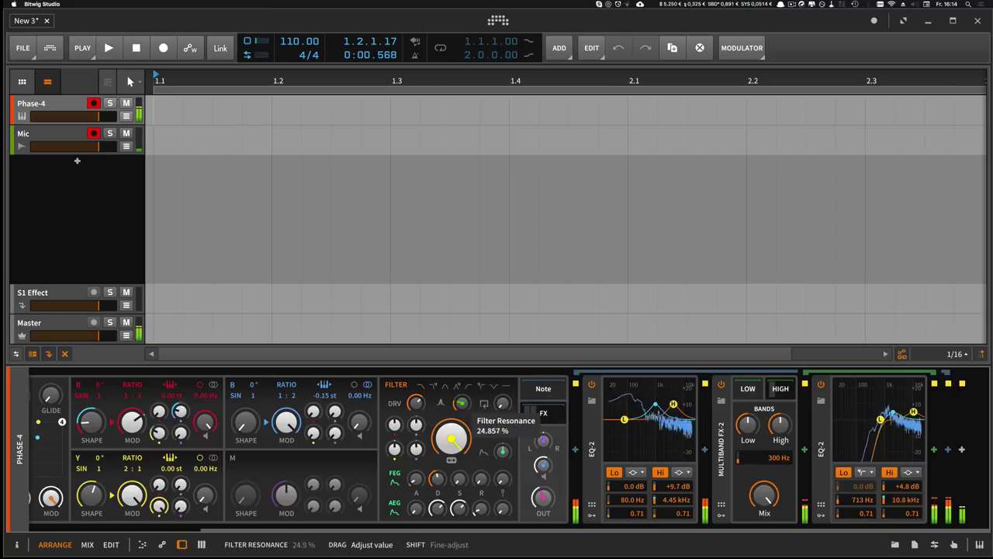
{"action": "scroll", "coordinate": [464, 449], "scroll_direction": "up", "scroll_amount": 5}
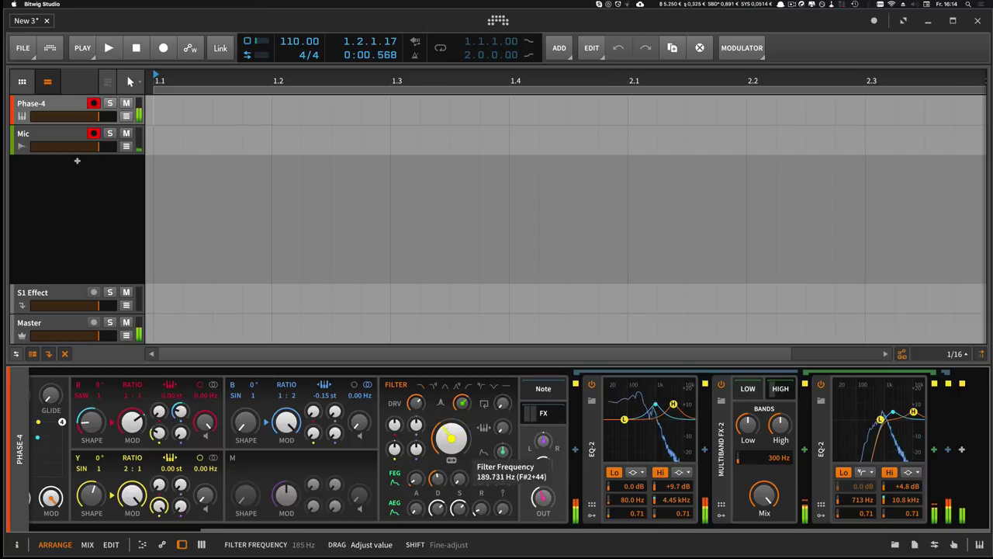
{"action": "scroll", "coordinate": [447, 456], "scroll_direction": "up", "scroll_amount": 5}
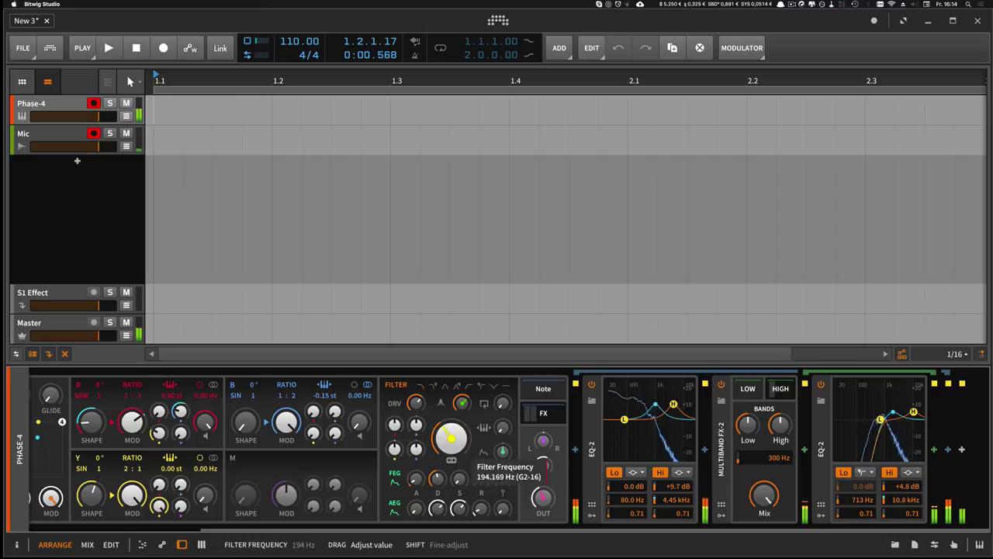
- Modulate the Phase-4 filter frequency with the ADSR and raise the LFO rate to 50.00 Hz
{"action": "scroll", "coordinate": [448, 460], "scroll_direction": "left", "scroll_amount": 5}
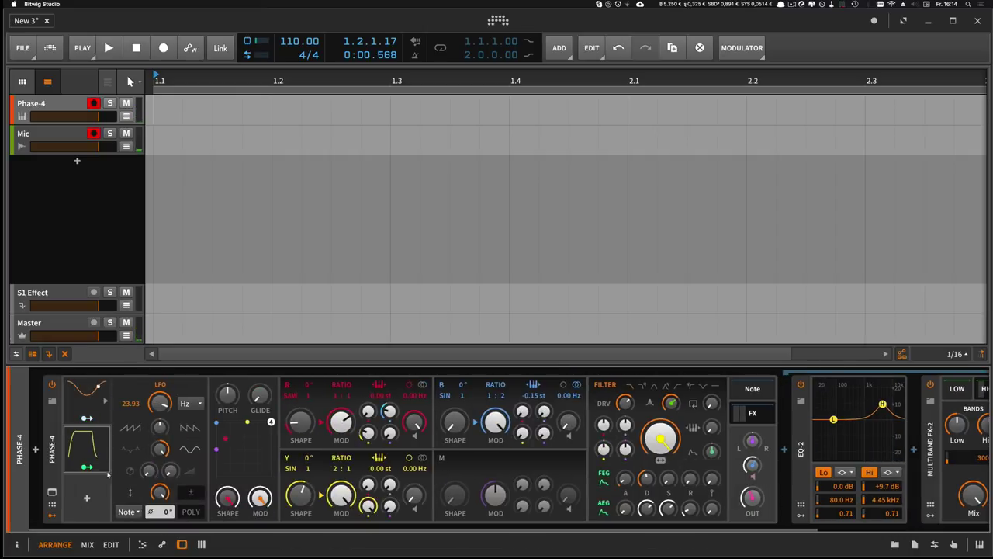
{"action": "left_click_drag", "start_coordinate": [661, 439], "coordinate": [660, 479]}
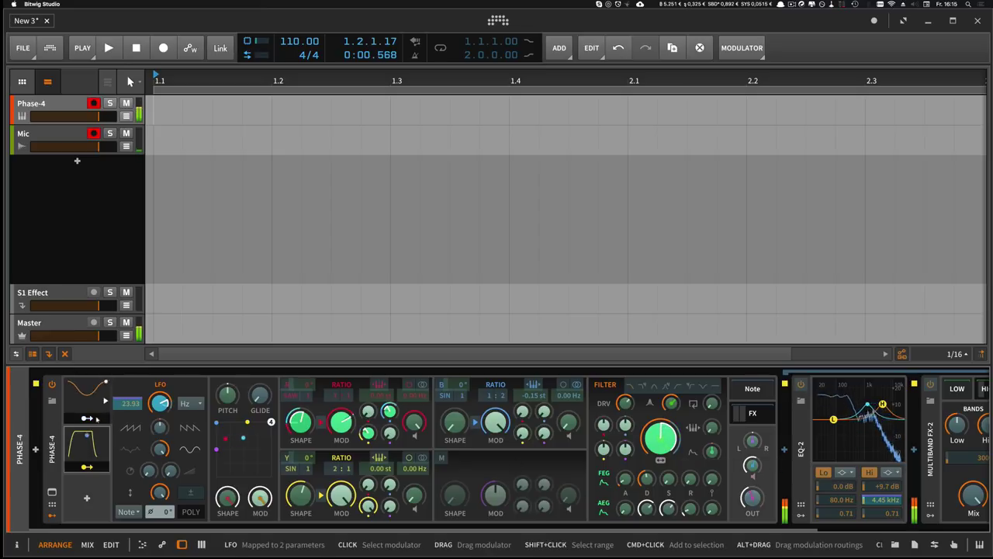
{"action": "left_click_drag", "start_coordinate": [163, 404], "coordinate": [164, 374]}
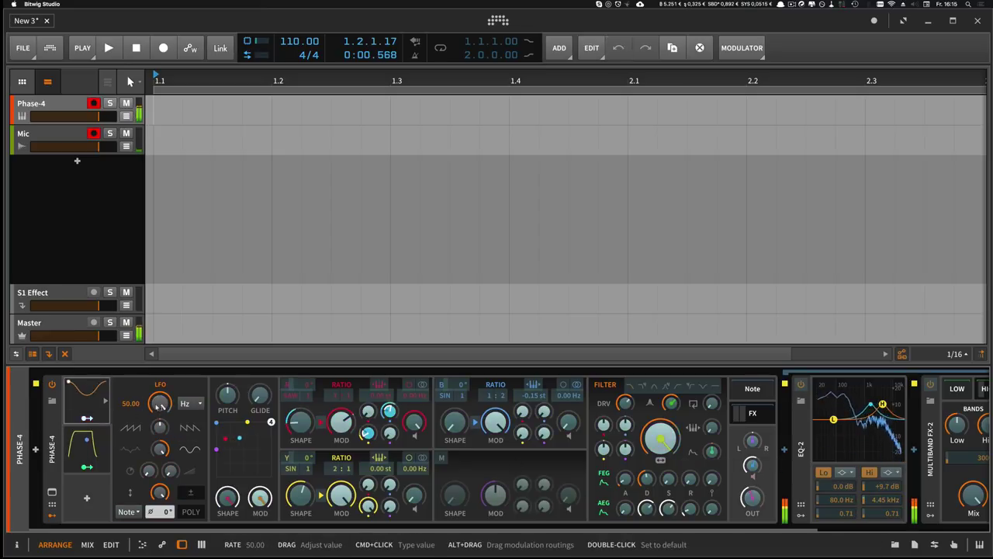
{"action": "left_click", "coordinate": [88, 446]}
{"action": "left_click_drag", "start_coordinate": [155, 418], "coordinate": [155, 417]}
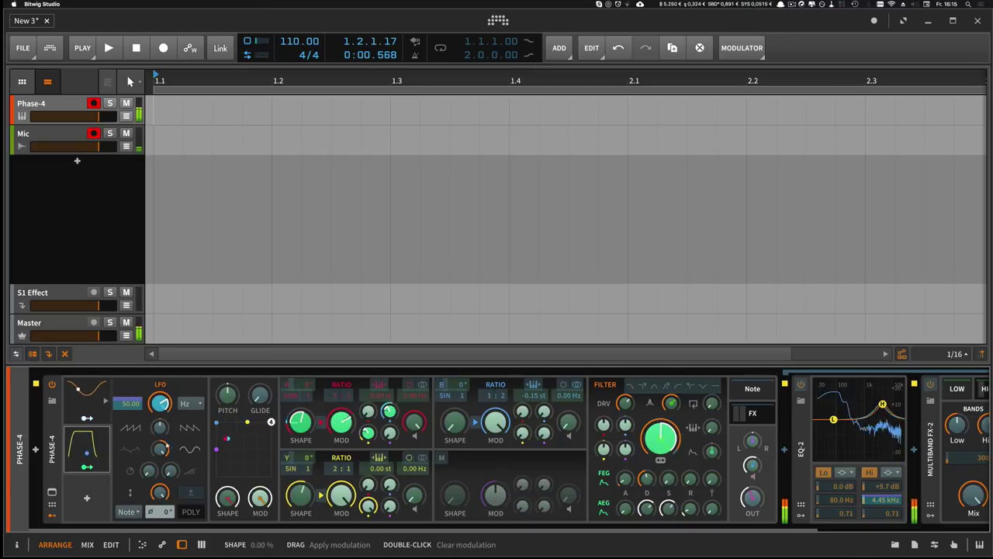
- Open the ADSR modulator's settings and map it to the Phase-4 global pitch
{"action": "left_click", "coordinate": [87, 466]}
{"action": "left_click", "coordinate": [104, 450]}
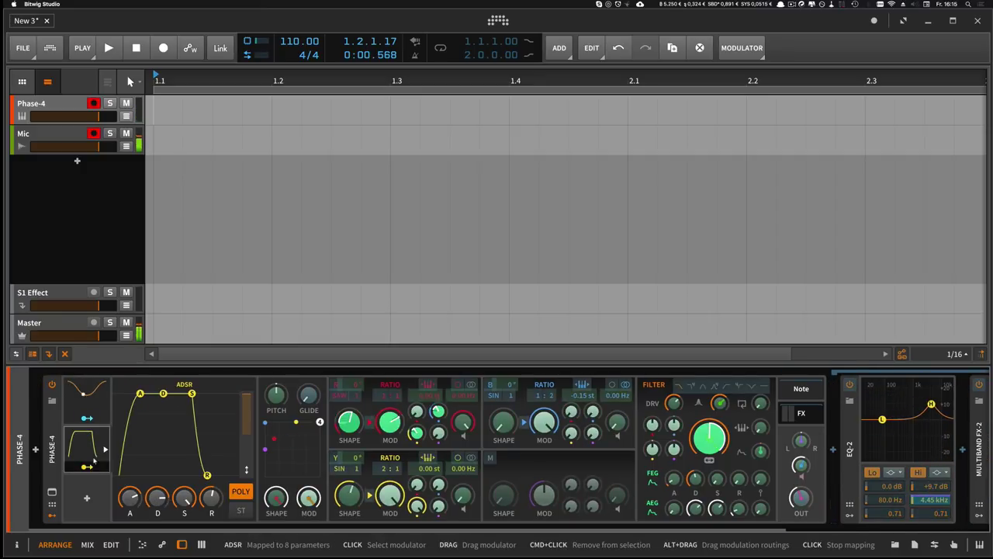
{"action": "left_click_drag", "start_coordinate": [272, 400], "coordinate": [272, 395]}
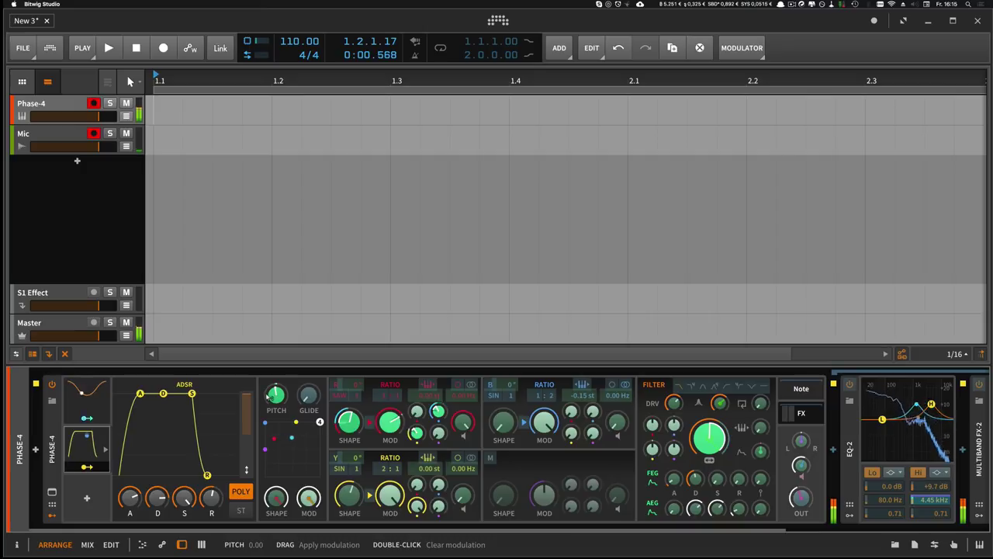
{"action": "left_click", "coordinate": [87, 466]}
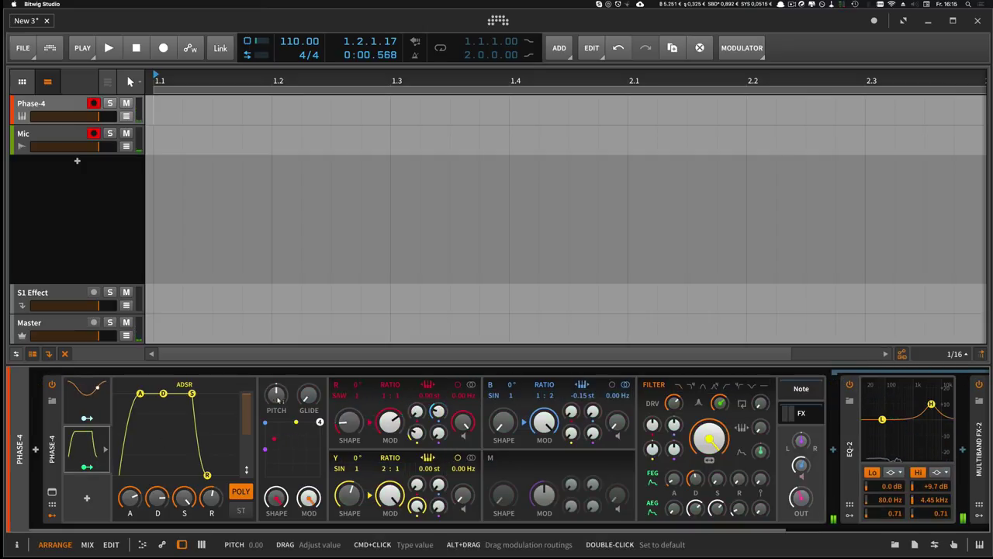
- Set the Phase-4 global pitch to 12 semitones
{"action": "left_click_drag", "start_coordinate": [278, 398], "coordinate": [283, 393]}
{"action": "left_click", "coordinate": [281, 397], "text": "super"}
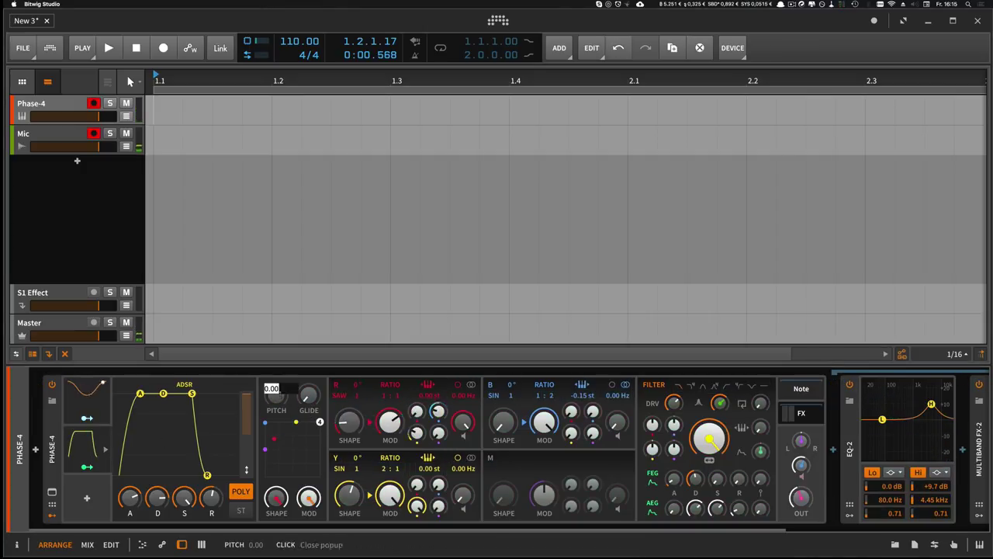
{"action": "type", "text": "12"}
{"action": "key", "text": "Return"}
- Adjust the ADSR's modulation of the global pitch downward, trying an amount of -7.00
{"action": "left_click", "coordinate": [87, 466]}
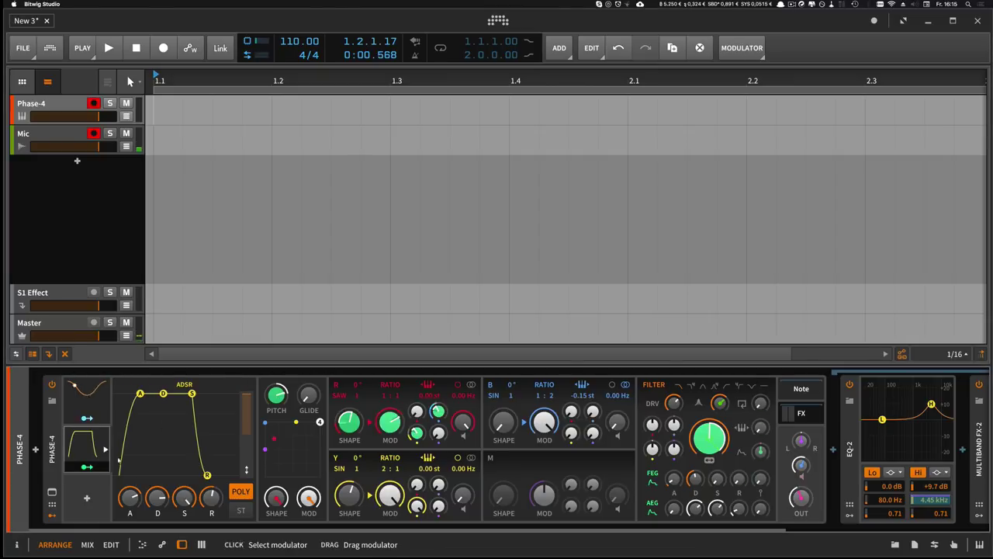
{"action": "left_click_drag", "start_coordinate": [278, 396], "coordinate": [279, 395]}
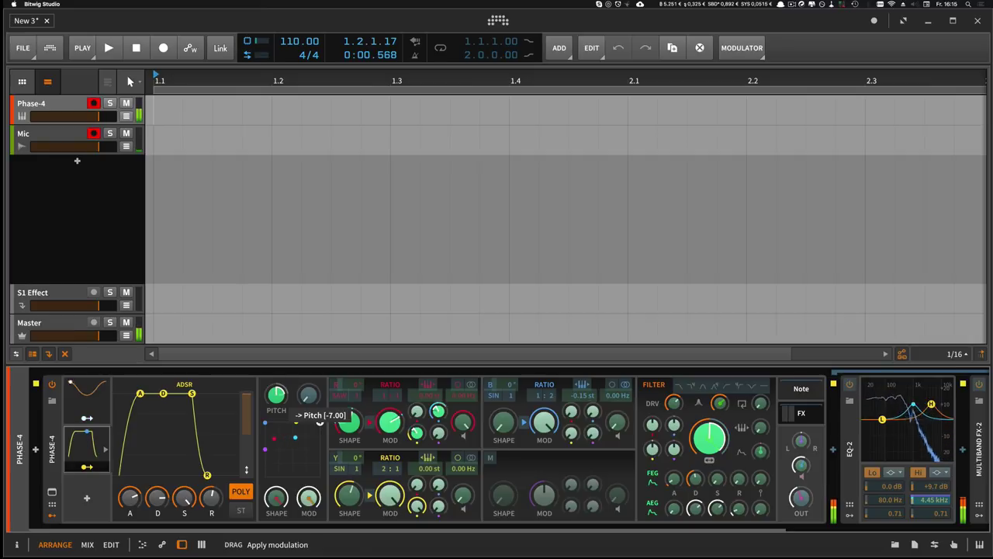
{"action": "left_click_drag", "start_coordinate": [279, 396], "coordinate": [279, 397]}
{"action": "left_click", "coordinate": [87, 466]}
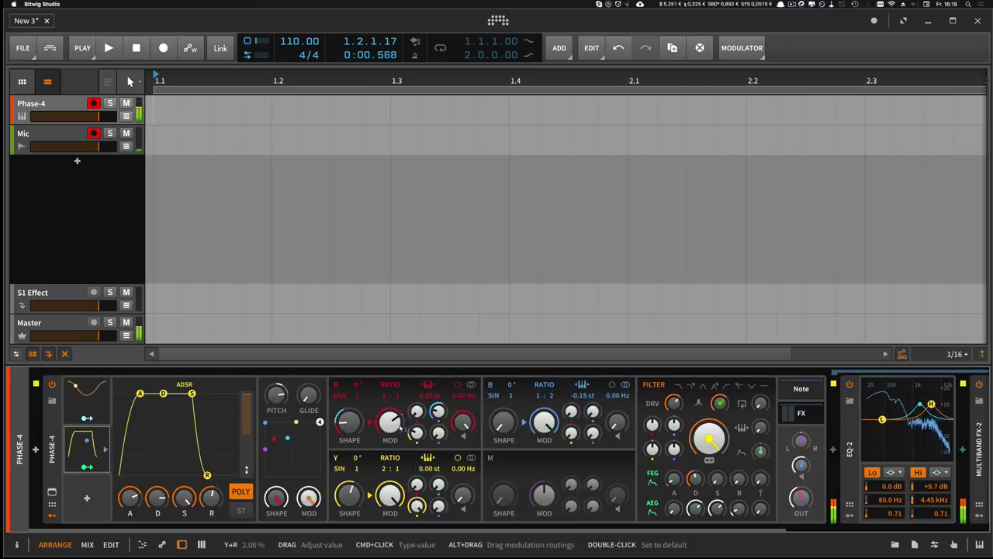
- Adjust the red oscillator's shape, and reset its Y→R modulation amount to 0 % with the LFO mapped to it
{"action": "left_click_drag", "start_coordinate": [400, 428], "coordinate": [349, 422]}
{"action": "double_click", "coordinate": [417, 433]}
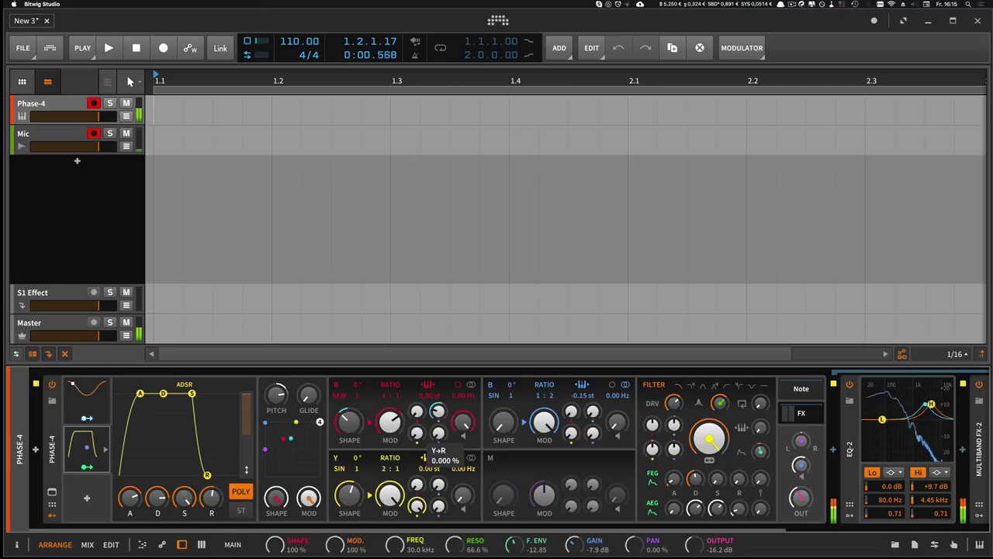
{"action": "left_click", "coordinate": [87, 418]}
{"action": "mouse_move", "coordinate": [417, 433]}
{"action": "left_mouse_down"}
{"action": "mouse_move", "coordinate": [416, 407]}
{"action": "mouse_move", "coordinate": [417, 433]}
{"action": "left_mouse_up"}
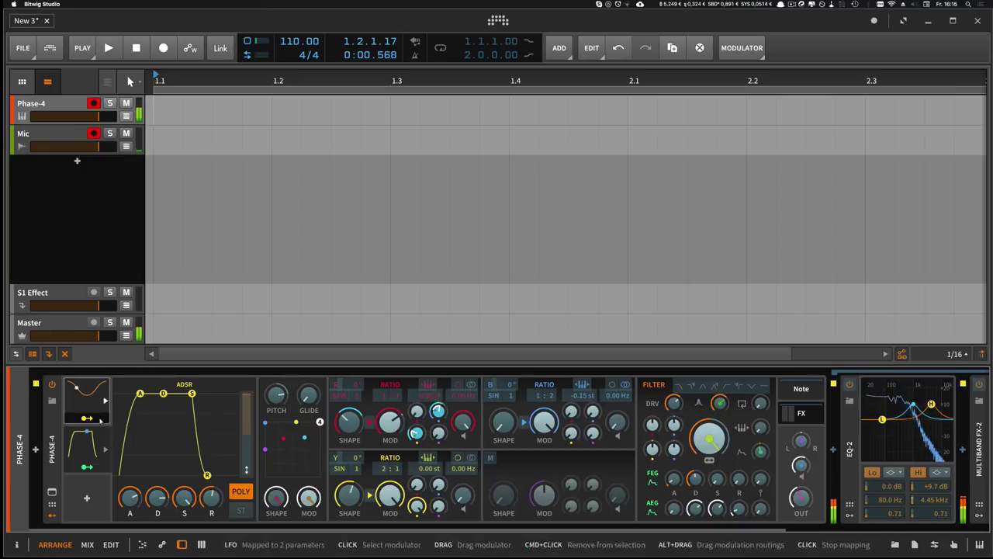
- Switch the blue oscillator to a saw wave and adjust how much it modulates the red oscillator
{"action": "mouse_move", "coordinate": [439, 415]}
{"action": "left_mouse_down"}
{"action": "mouse_move", "coordinate": [440, 403]}
{"action": "mouse_move", "coordinate": [439, 412]}
{"action": "left_mouse_up"}
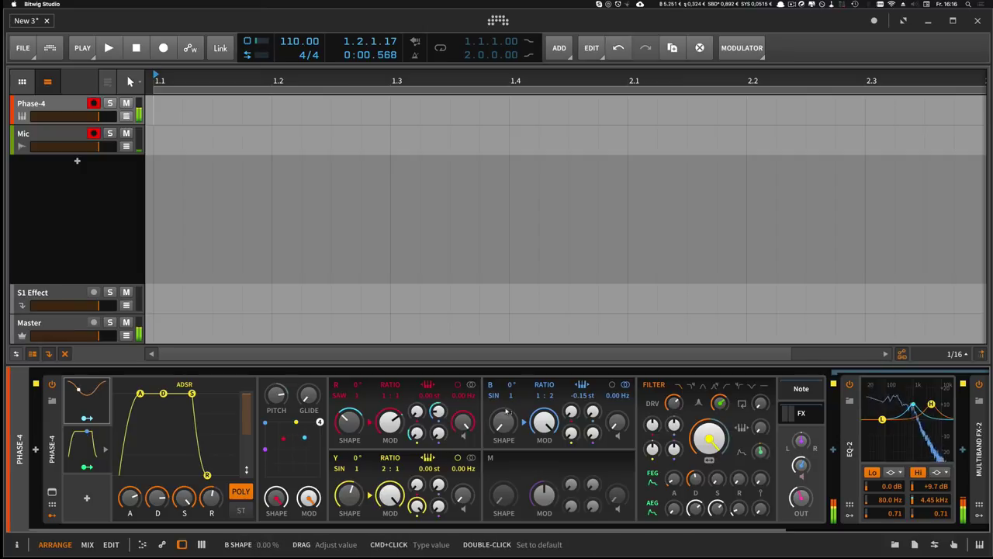
{"action": "left_click_drag", "start_coordinate": [494, 395], "coordinate": [494, 387]}
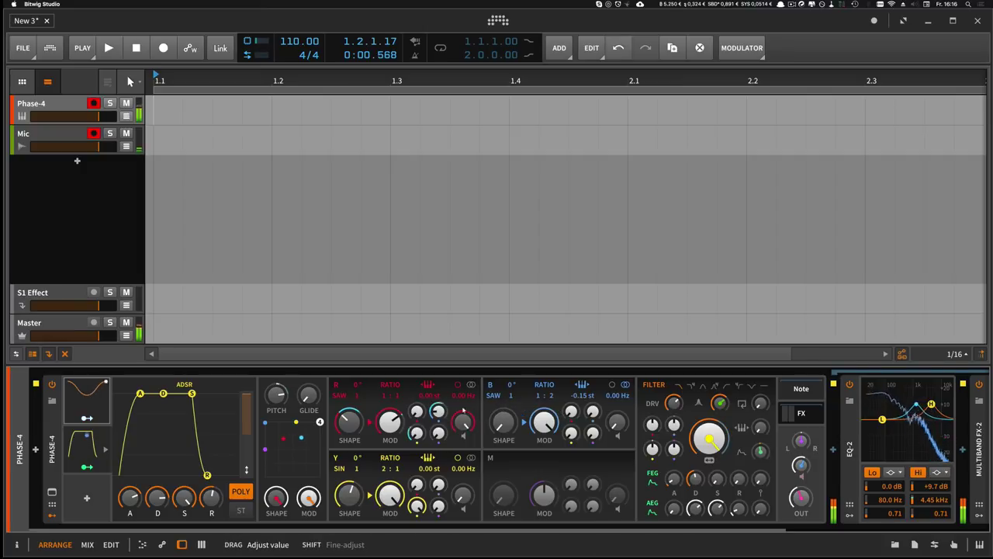
{"action": "left_click_drag", "start_coordinate": [439, 412], "coordinate": [439, 412]}
- Insert the Softclip amp after the Multiband FX-2 in the FX chain
{"action": "scroll", "coordinate": [425, 520], "scroll_direction": "right", "scroll_amount": 10}
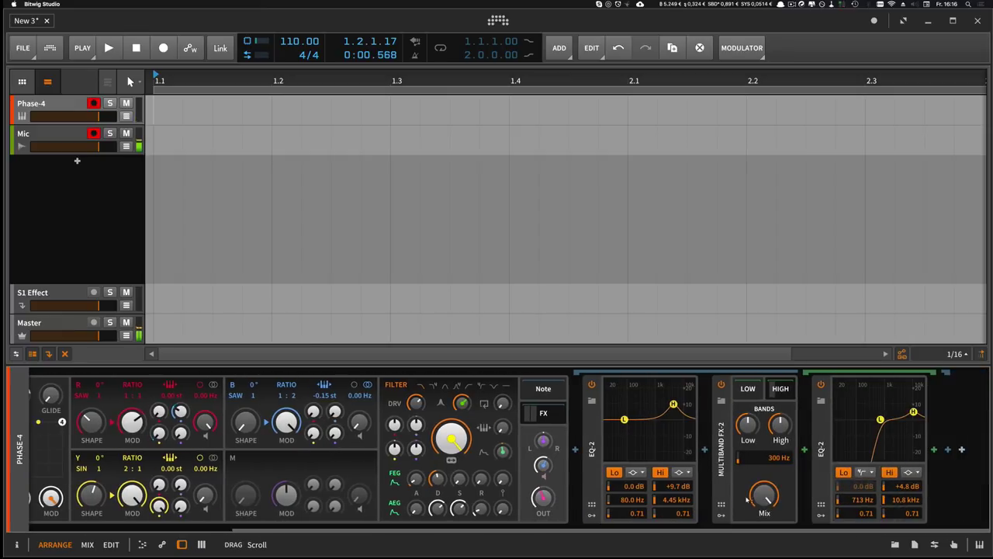
{"action": "left_click", "coordinate": [935, 450]}
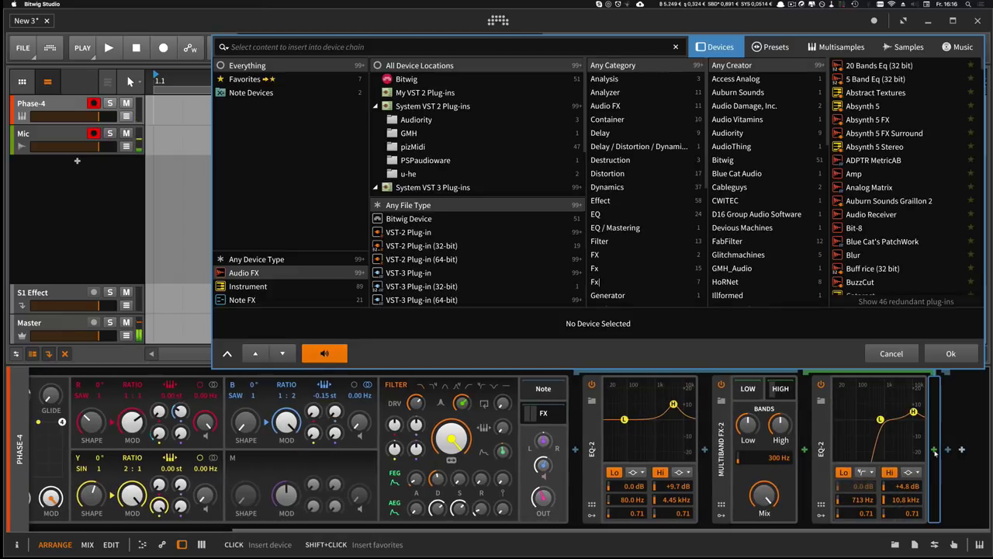
{"action": "left_click", "coordinate": [780, 389]}
{"action": "left_click", "coordinate": [949, 450]}
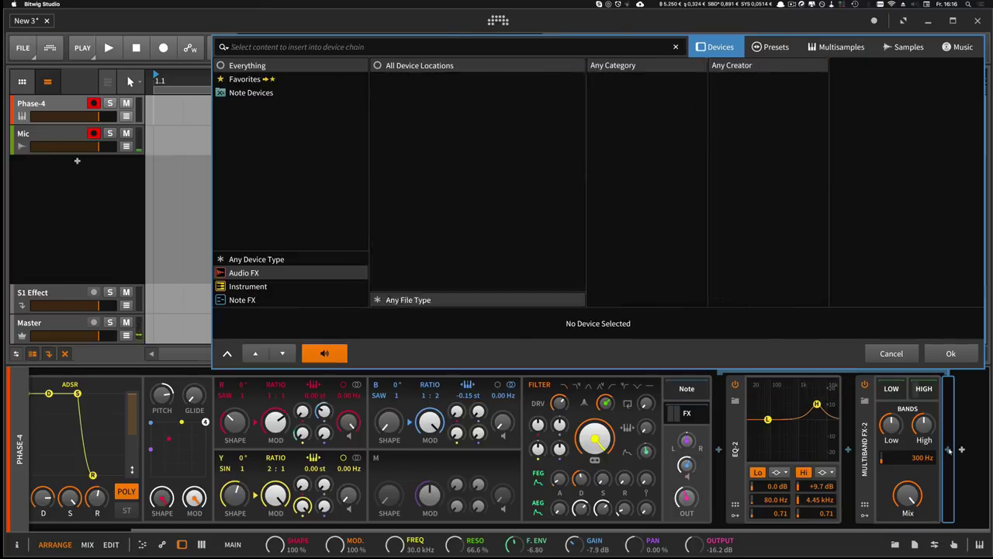
{"action": "type", "text": "soft clip"}
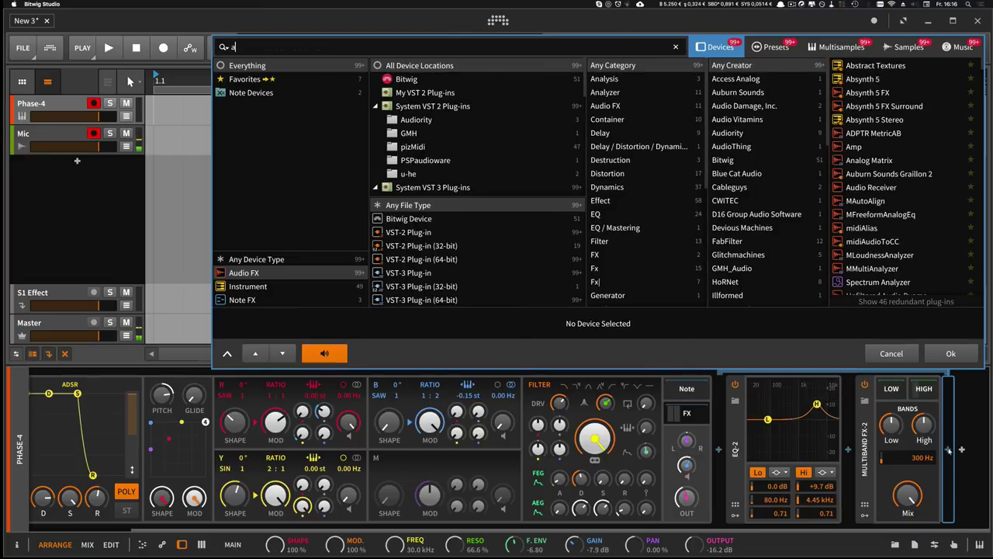
{"action": "key", "text": "Return"}
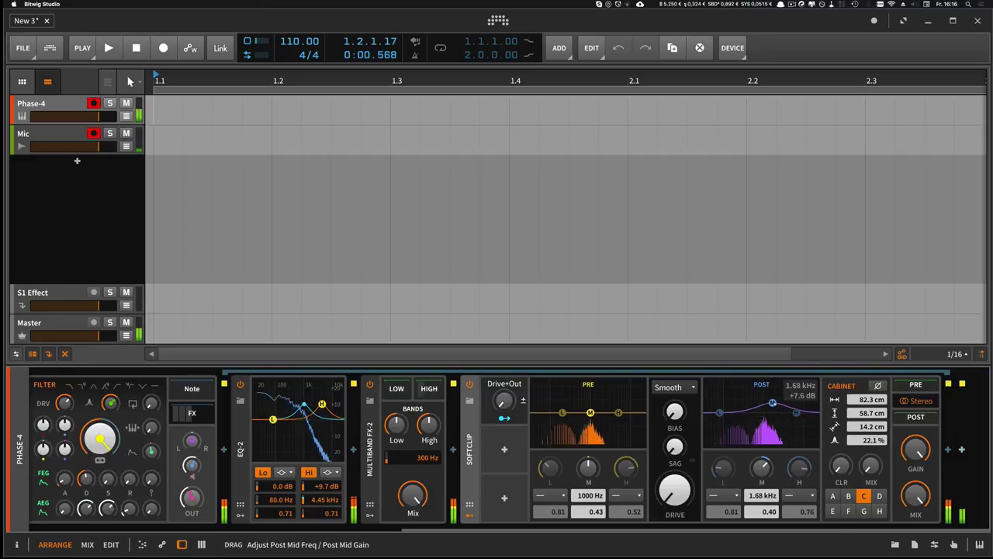
- Set the Softclip amp's post mid band to 8.39 kHz and pre mid band to 2.59 kHz, and adjust drive to +7.5 dB and output gain
{"action": "left_click_drag", "start_coordinate": [774, 404], "coordinate": [802, 402]}
{"action": "left_click_drag", "start_coordinate": [595, 413], "coordinate": [607, 406]}
{"action": "left_click_drag", "start_coordinate": [675, 490], "coordinate": [675, 486]}
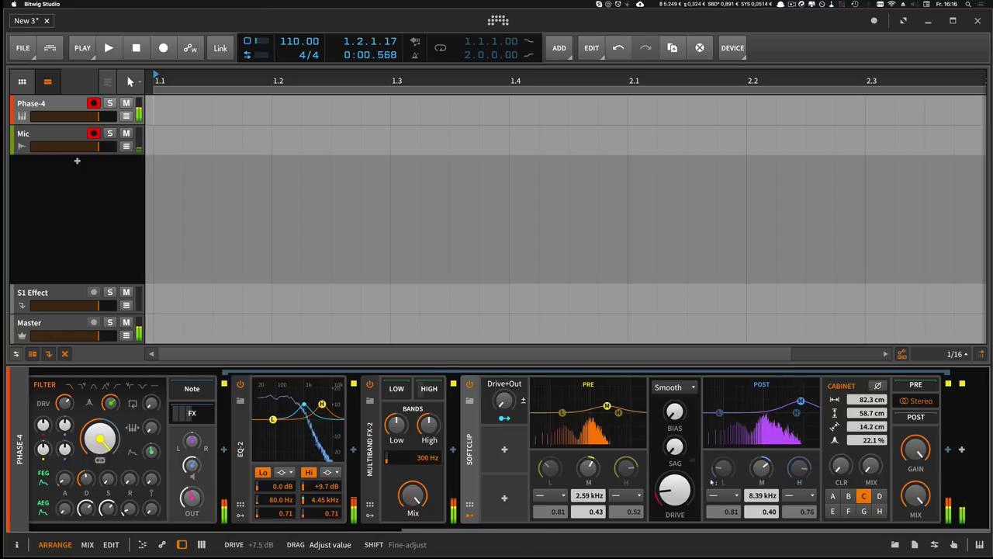
{"action": "left_click_drag", "start_coordinate": [915, 449], "coordinate": [915, 470]}
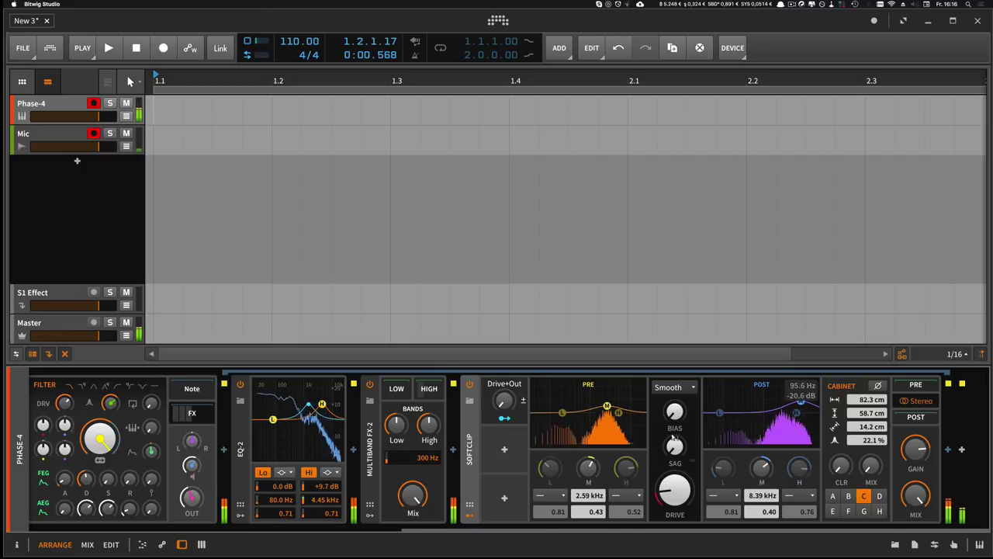
- Set the Softclip amp's pre mid band to 2.81 kHz and post mid band to 609 Hz, and map the ADSR modulator to post mid frequency and gain
{"action": "mouse_move", "coordinate": [607, 406]}
{"action": "left_mouse_down"}
{"action": "mouse_move", "coordinate": [629, 403]}
{"action": "mouse_move", "coordinate": [608, 401]}
{"action": "left_mouse_up"}
{"action": "left_click_drag", "start_coordinate": [800, 400], "coordinate": [777, 402]}
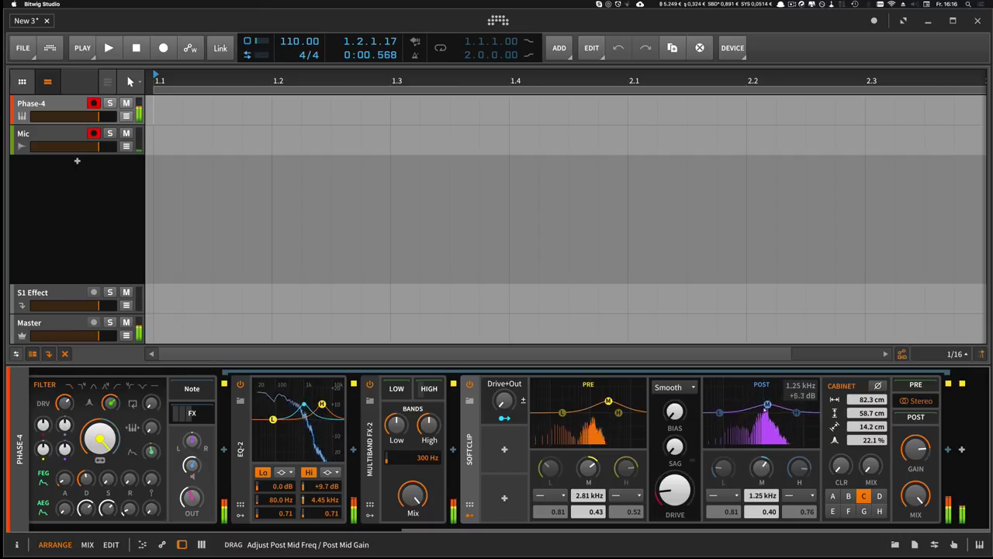
{"action": "left_click_drag", "start_coordinate": [423, 530], "coordinate": [537, 535]}
{"action": "left_click_drag", "start_coordinate": [762, 495], "coordinate": [761, 474]}
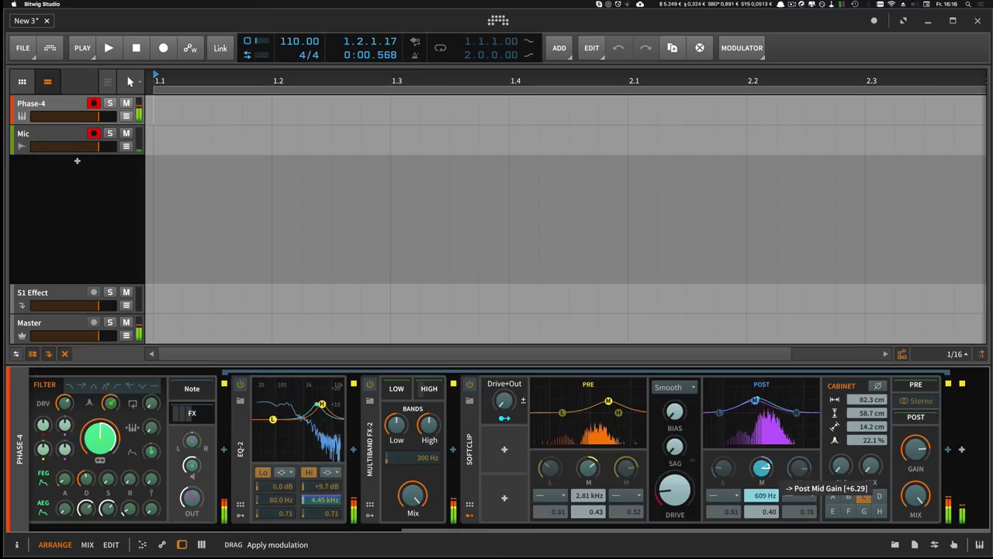
{"action": "left_click_drag", "start_coordinate": [762, 468], "coordinate": [765, 489]}
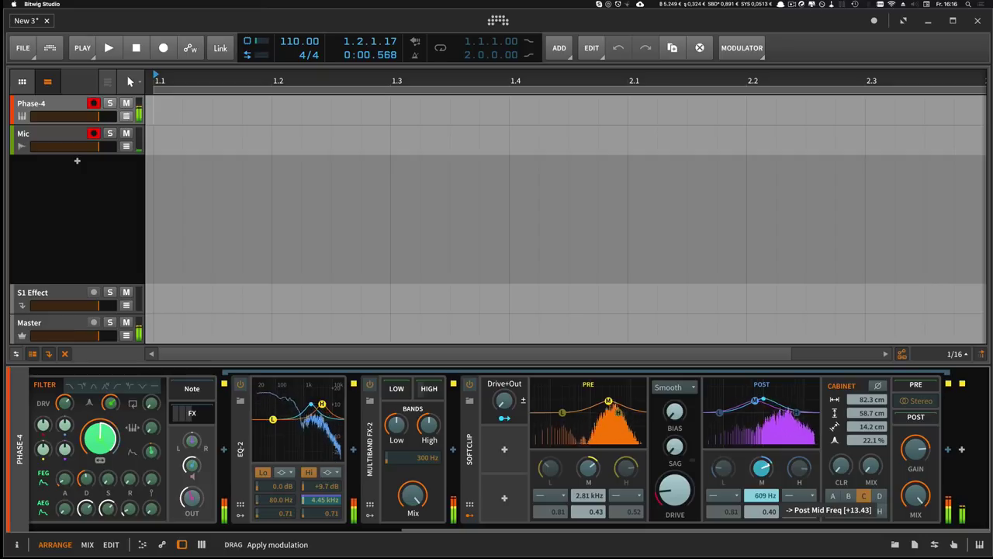
{"action": "left_click_drag", "start_coordinate": [764, 495], "coordinate": [764, 493]}
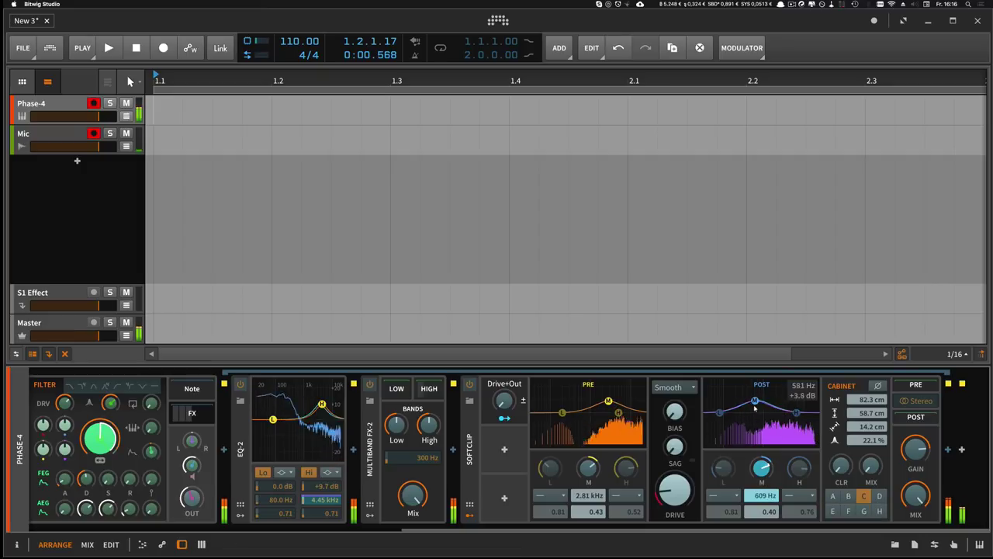
- Retune the Softclip amp's post mid band to 848 Hz and its pre mid band to 1.39 kHz
{"action": "left_click_drag", "start_coordinate": [754, 407], "coordinate": [754, 404]}
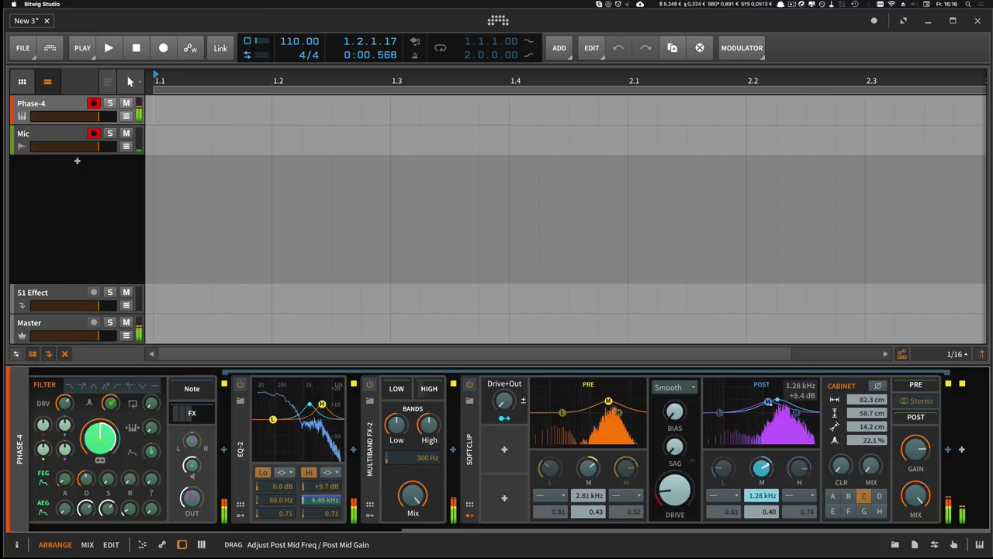
{"action": "left_click_drag", "start_coordinate": [609, 402], "coordinate": [596, 405]}
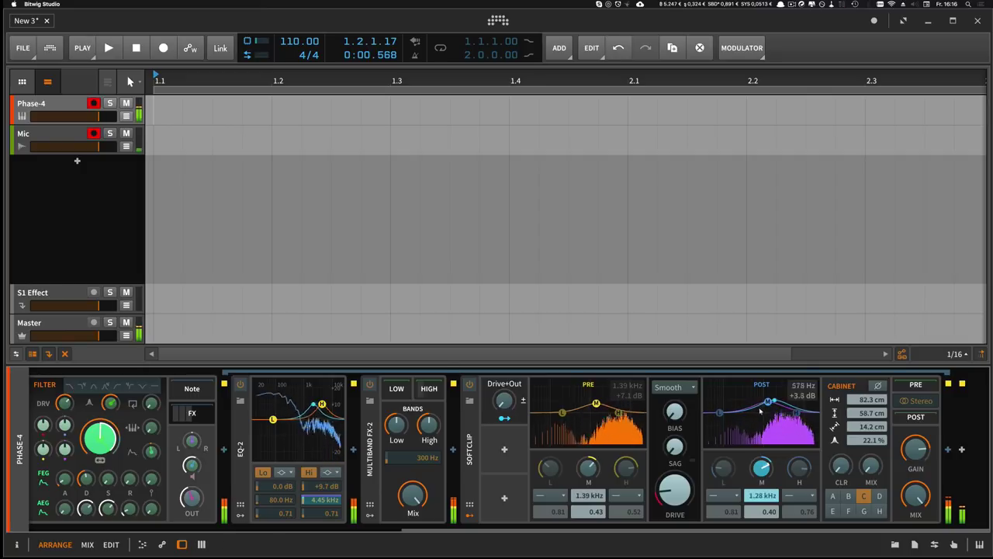
{"action": "left_click_drag", "start_coordinate": [767, 402], "coordinate": [760, 406]}
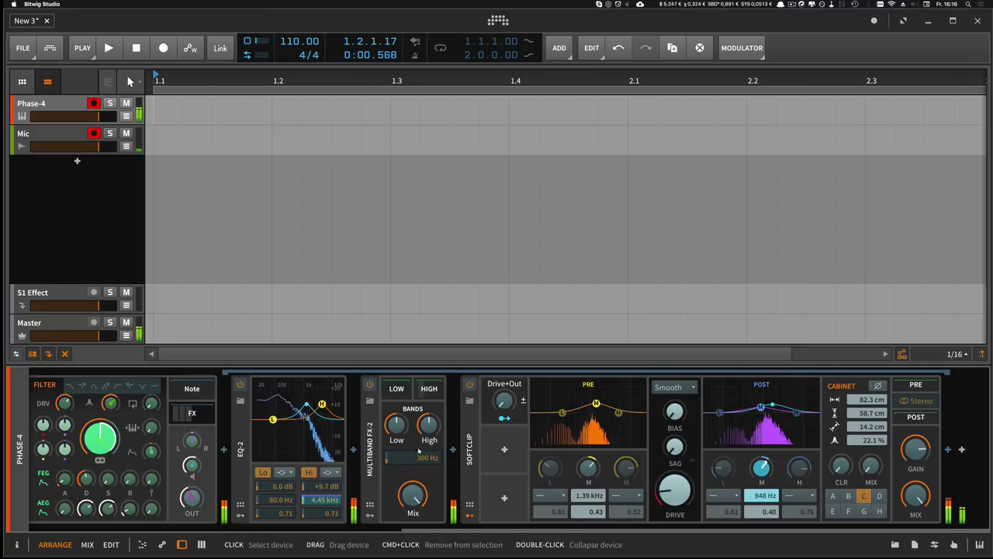
- Open the Multiband FX-2's High band chain and add a Blur effect after its EQ-2
{"action": "key", "text": "ctrl+v"}
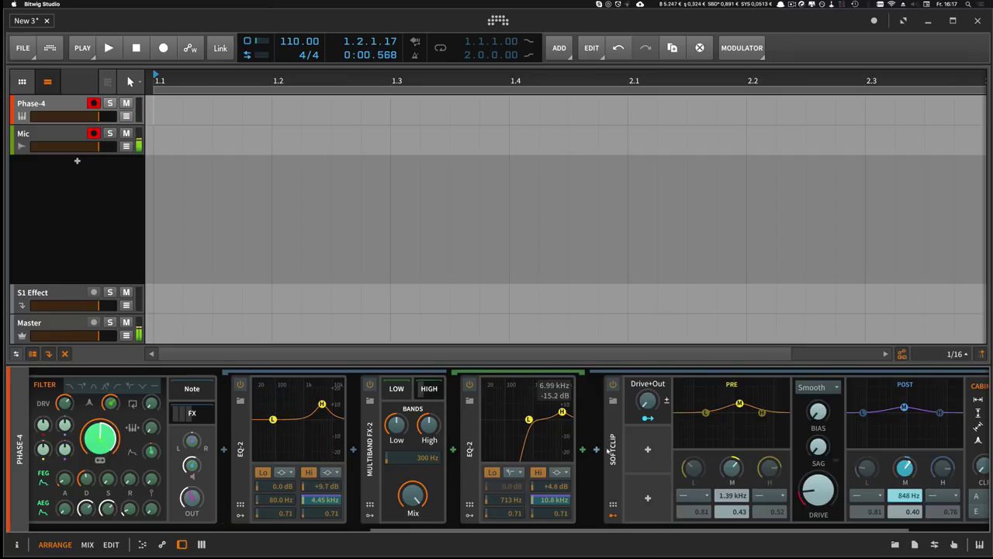
{"action": "left_click", "coordinate": [583, 452]}
{"action": "type", "text": "blur"}
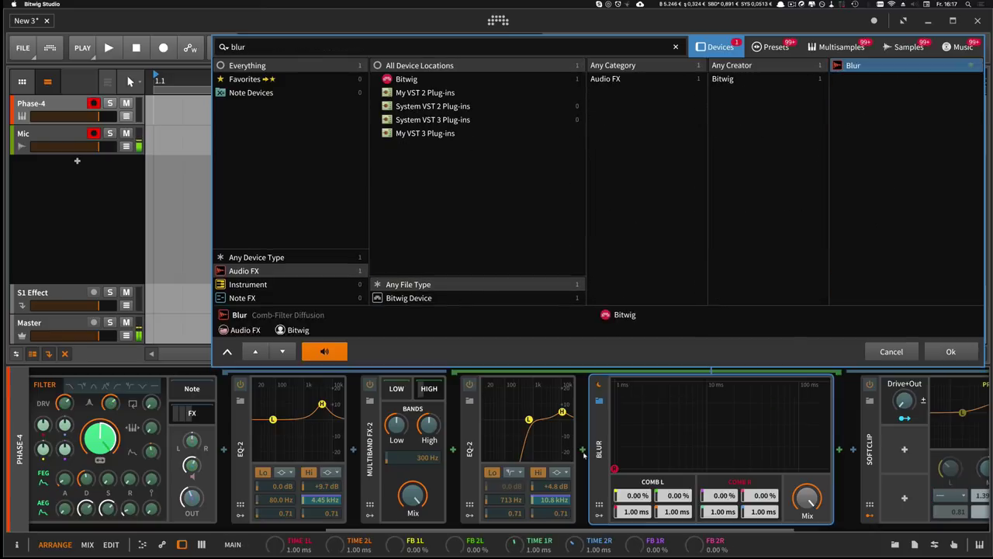
{"action": "key", "text": "Return"}
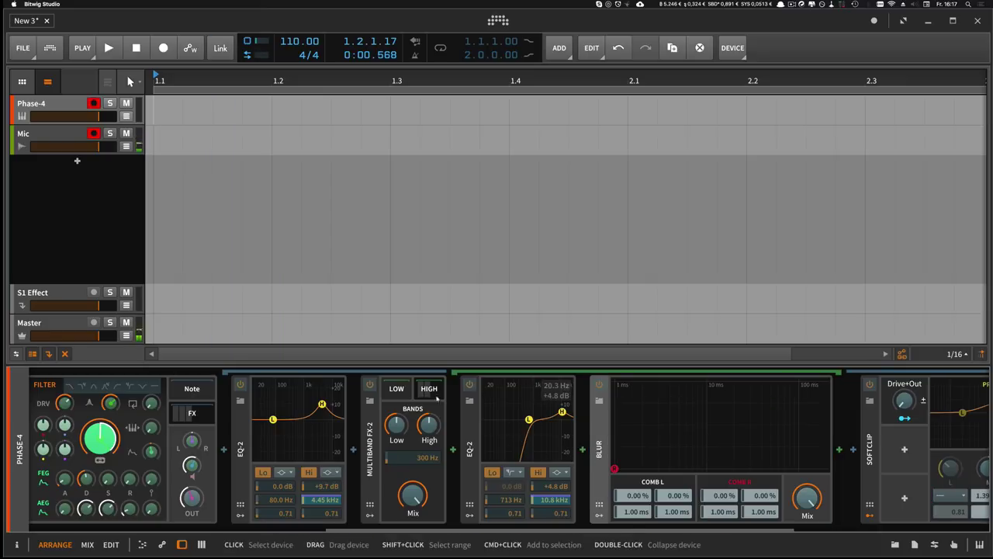
- Turn off modulation mapping for the ADSR modulator in the Phase-4 device
{"action": "left_click_drag", "start_coordinate": [420, 527], "coordinate": [556, 527]}
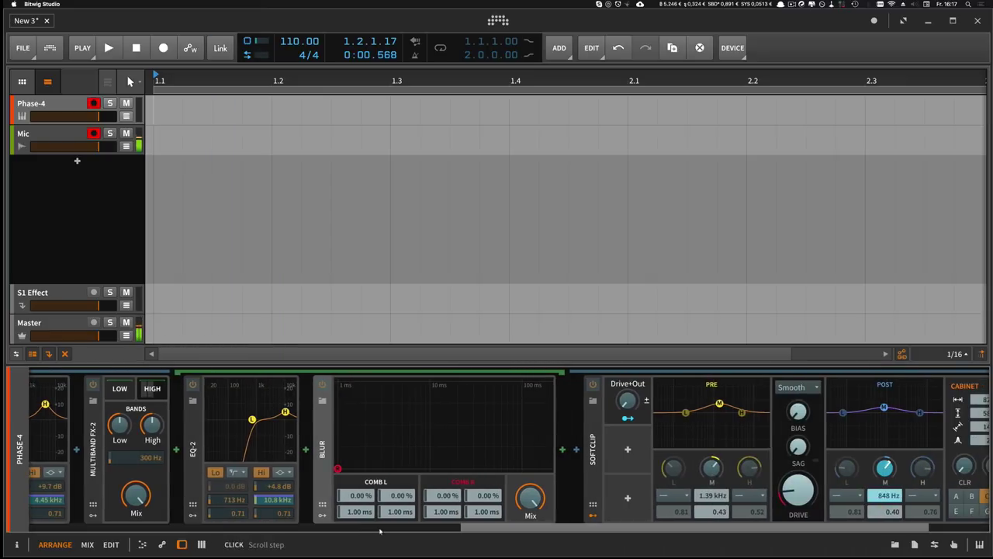
{"action": "left_click_drag", "start_coordinate": [466, 528], "coordinate": [29, 527]}
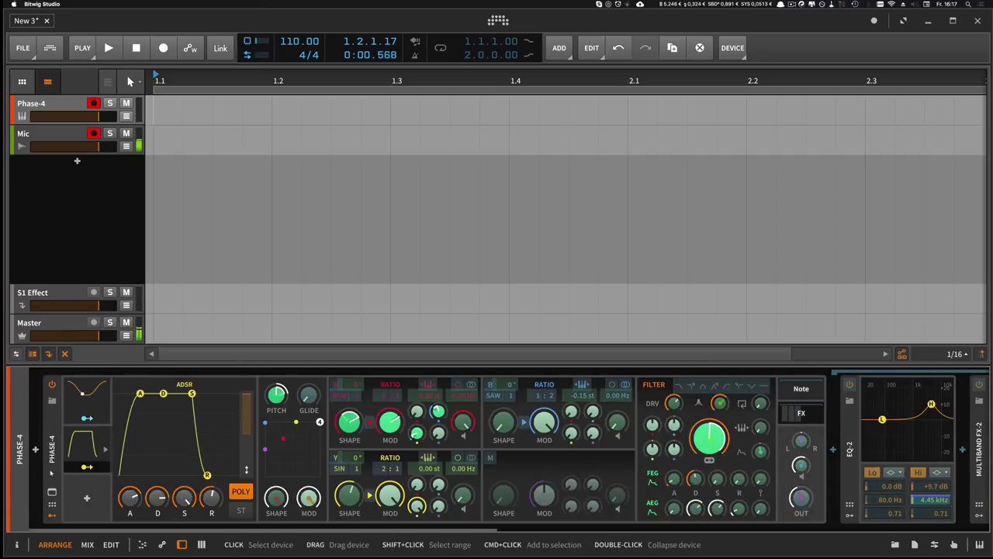
{"action": "left_click", "coordinate": [80, 471]}
{"action": "left_click", "coordinate": [80, 470]}
{"action": "left_click_drag", "start_coordinate": [134, 529], "coordinate": [461, 540]}
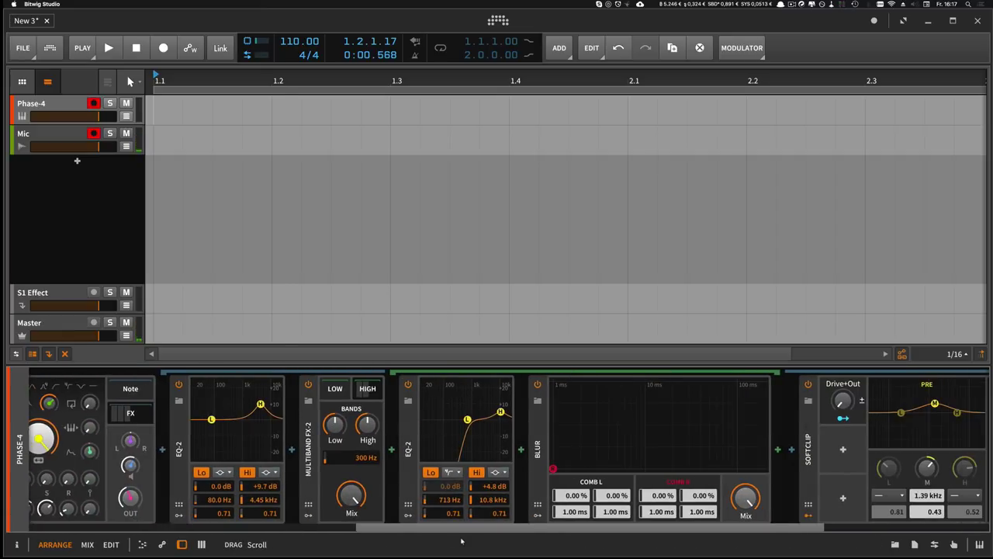
- Set Blur's second comb time to 6.05 ms for the left channel and 42.6 ms for the right channel
{"action": "left_click_drag", "start_coordinate": [680, 511], "coordinate": [680, 496]}
{"action": "left_click_drag", "start_coordinate": [664, 468], "coordinate": [621, 468]}
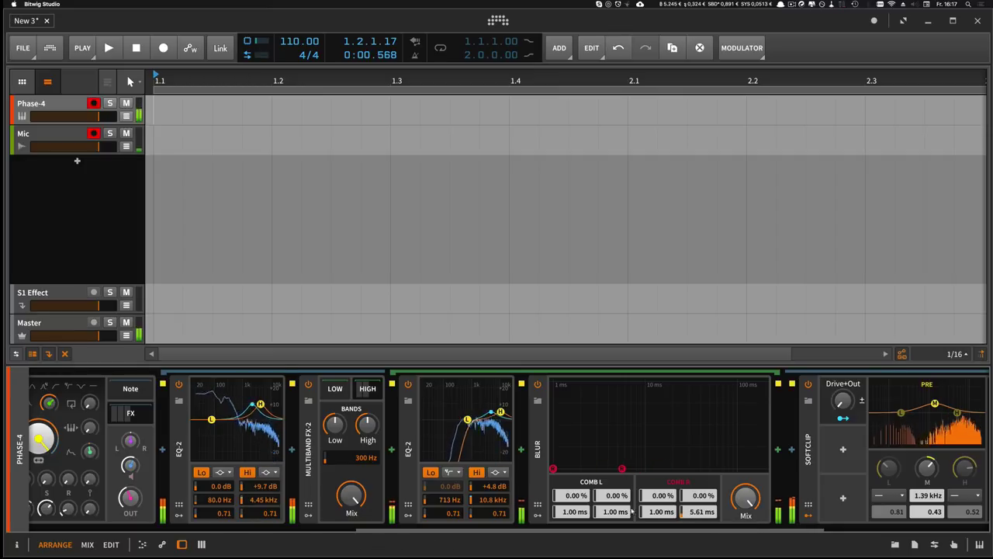
{"action": "left_click_drag", "start_coordinate": [553, 469], "coordinate": [591, 468]}
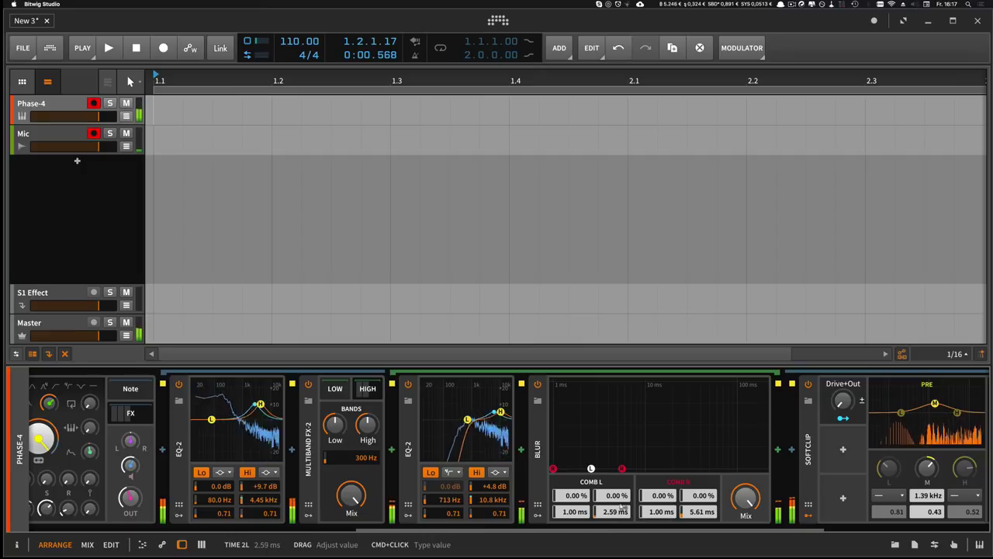
{"action": "left_click_drag", "start_coordinate": [745, 499], "coordinate": [700, 495]}
{"action": "left_click_drag", "start_coordinate": [638, 512], "coordinate": [637, 499]}
{"action": "left_click_drag", "start_coordinate": [702, 512], "coordinate": [702, 497]}
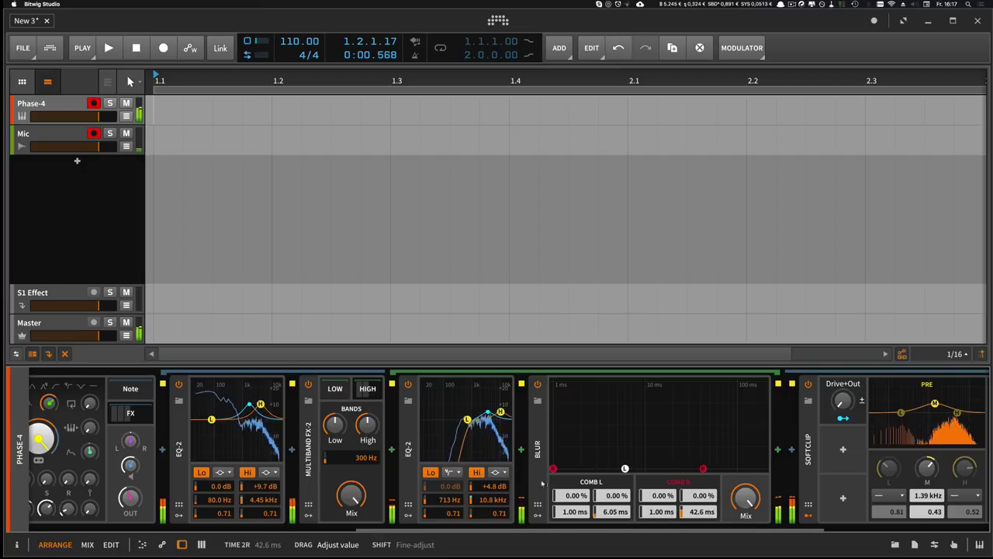
- Set the High band EQ-2's low cut to 503 Hz and its high peak to 5.71 kHz at +8.4 dB
{"action": "mouse_move", "coordinate": [468, 419]}
{"action": "left_mouse_down"}
{"action": "mouse_move", "coordinate": [452, 419]}
{"action": "mouse_move", "coordinate": [490, 417]}
{"action": "mouse_move", "coordinate": [493, 406]}
{"action": "mouse_move", "coordinate": [464, 418]}
{"action": "left_mouse_up"}
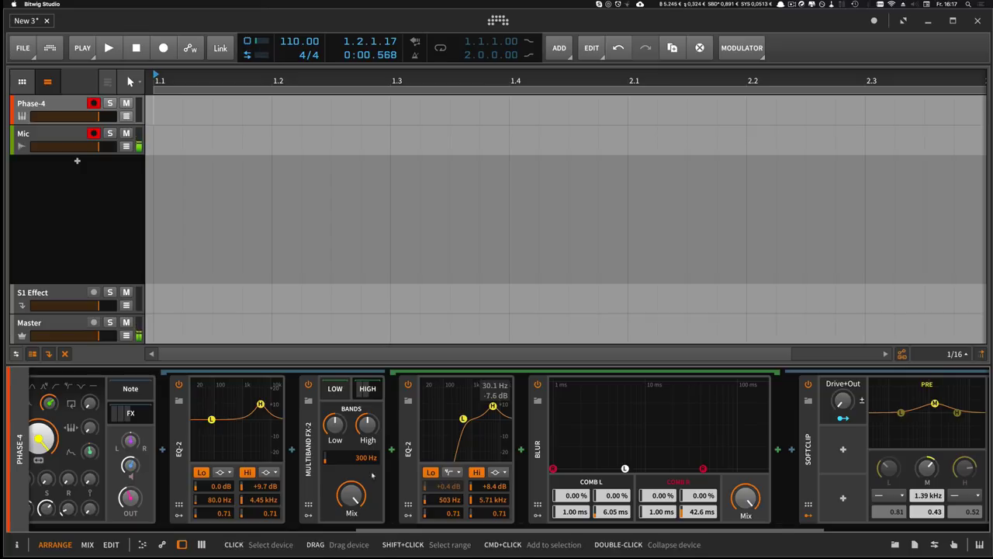
{"action": "left_click_drag", "start_coordinate": [374, 529], "coordinate": [20, 525]}
{"action": "left_click_drag", "start_coordinate": [262, 528], "coordinate": [50, 526]}
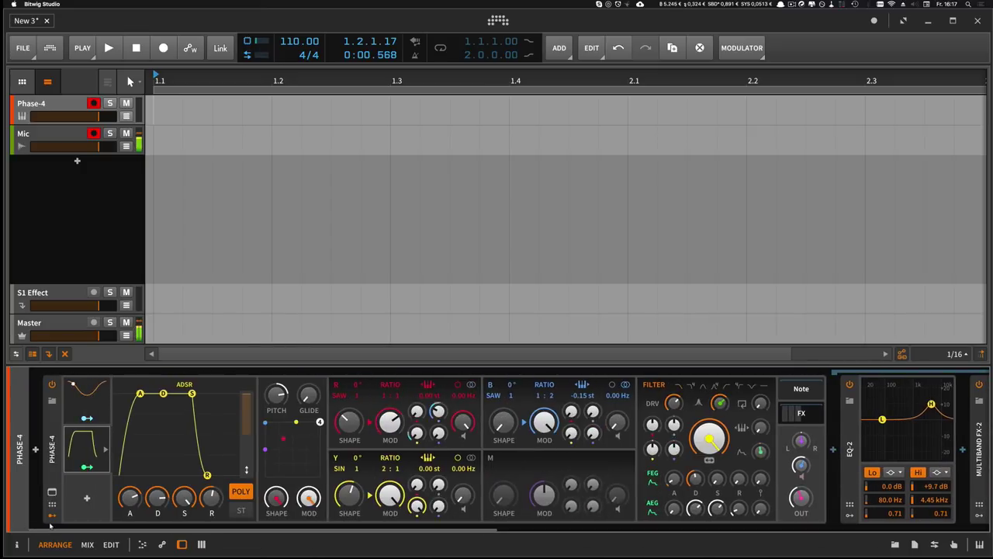